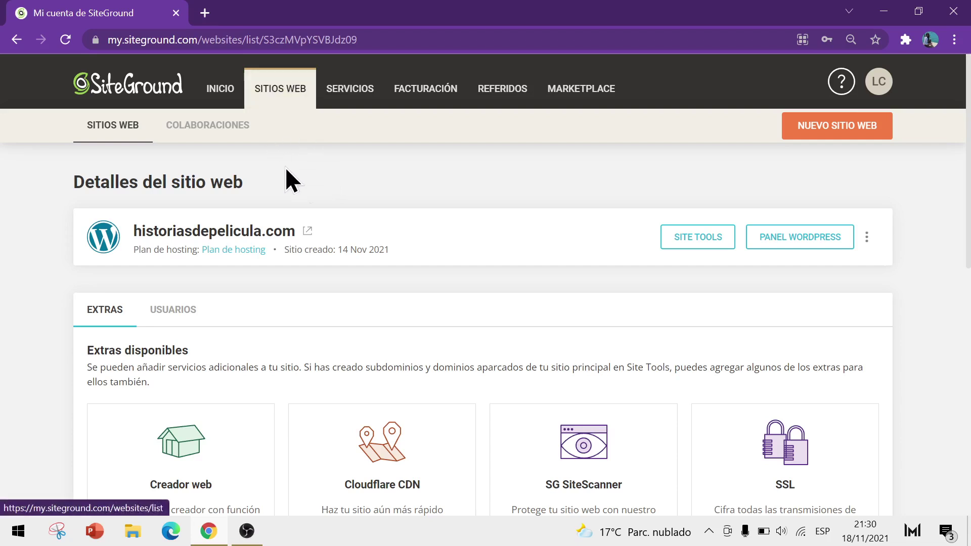
Step: Launch the WordPress admin panel for historiasdepelicula.com from SiteGround's site details page
left_click(799, 238)
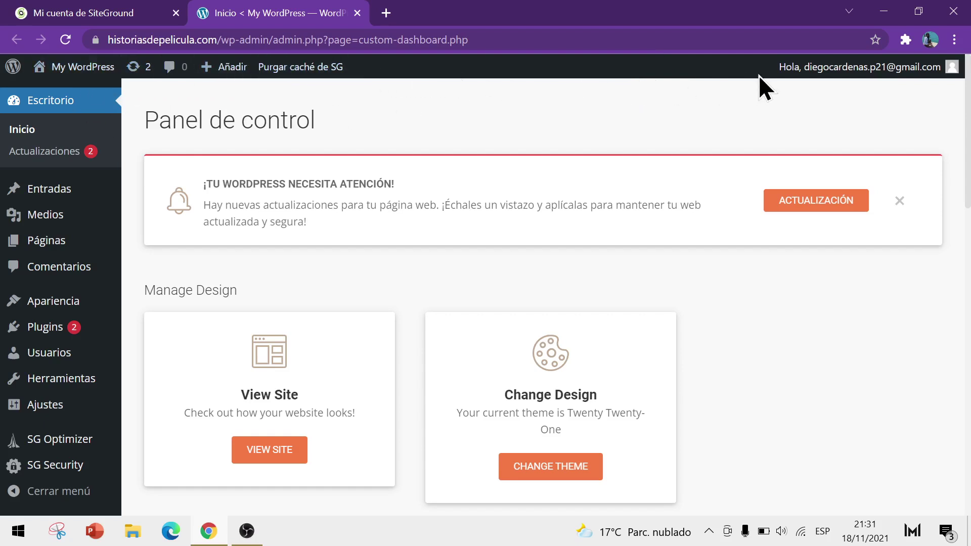
mouse_move(873, 69)
mouse_move(53, 202)
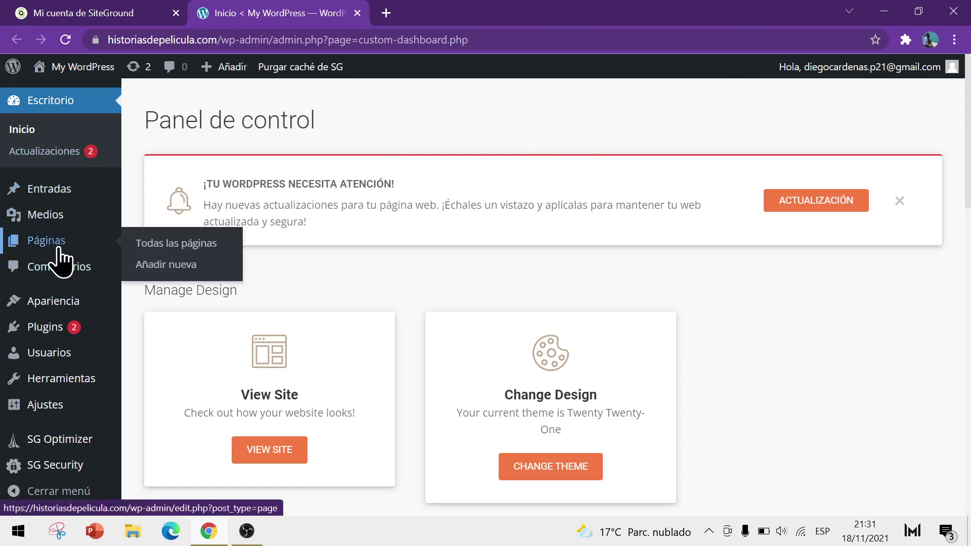
mouse_move(61, 304)
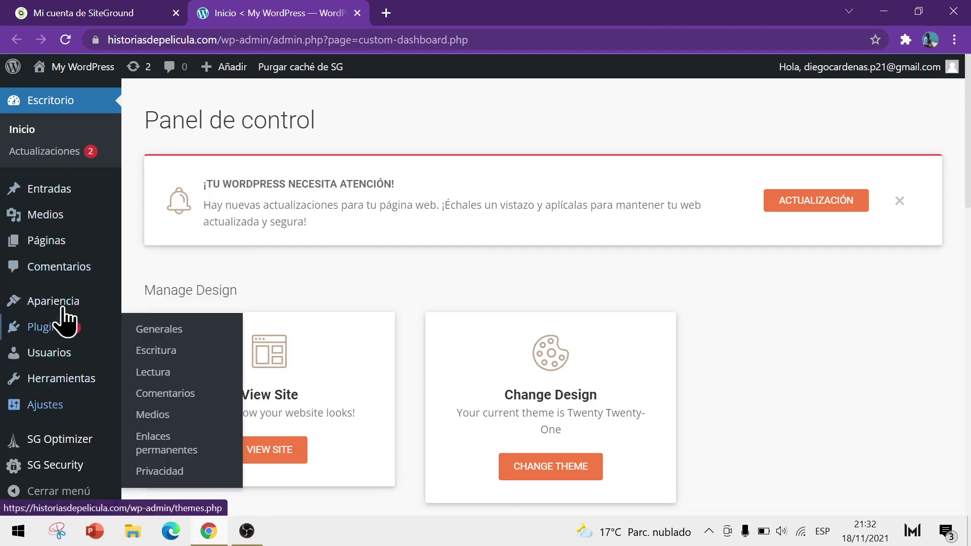
mouse_move(57, 421)
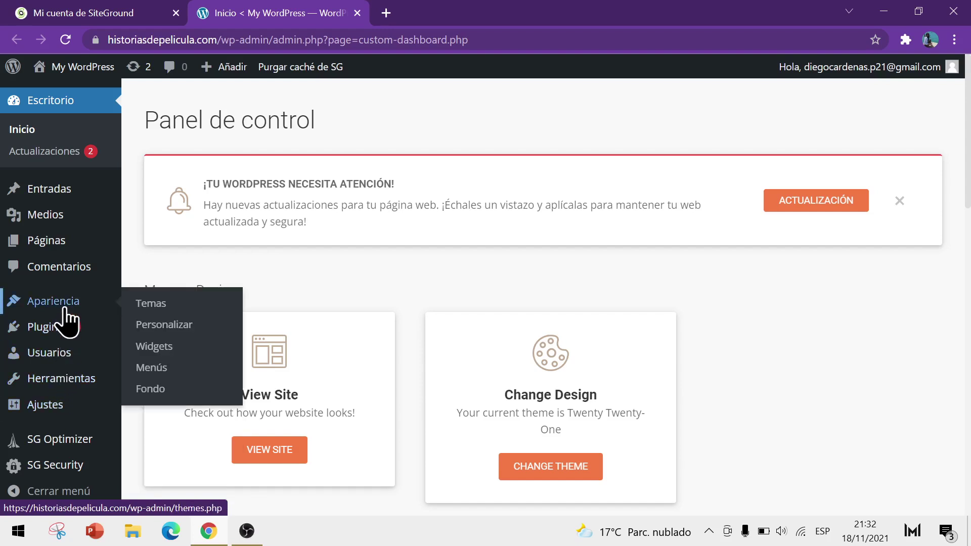
mouse_move(51, 329)
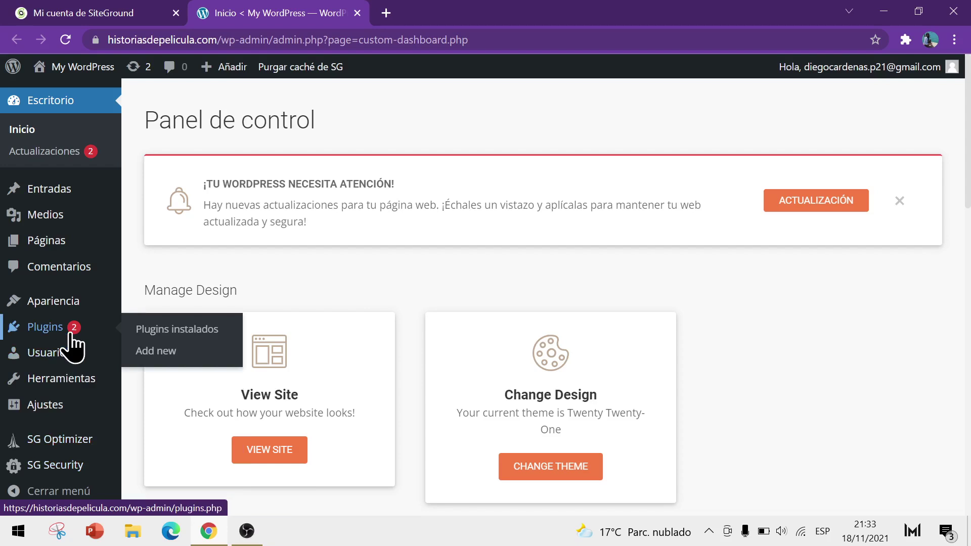
mouse_move(66, 451)
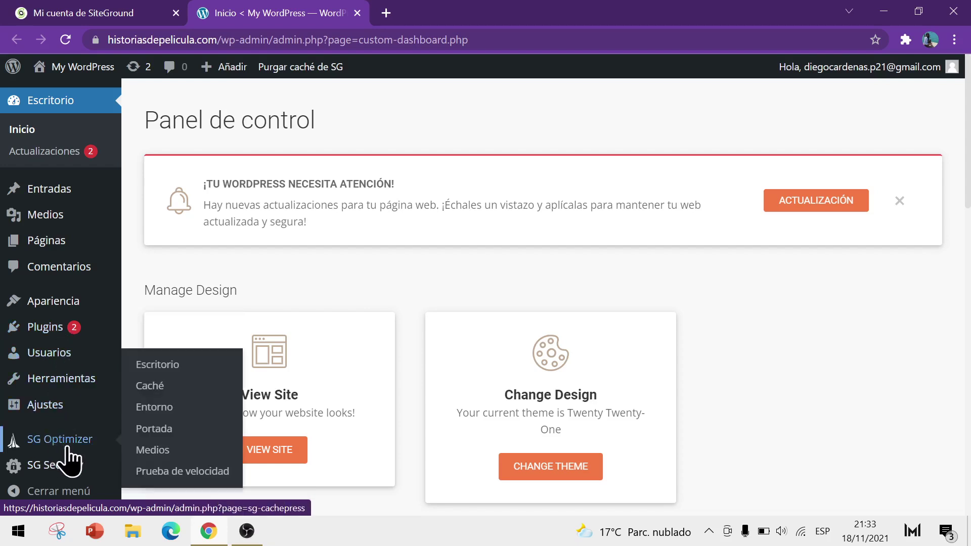
mouse_move(66, 477)
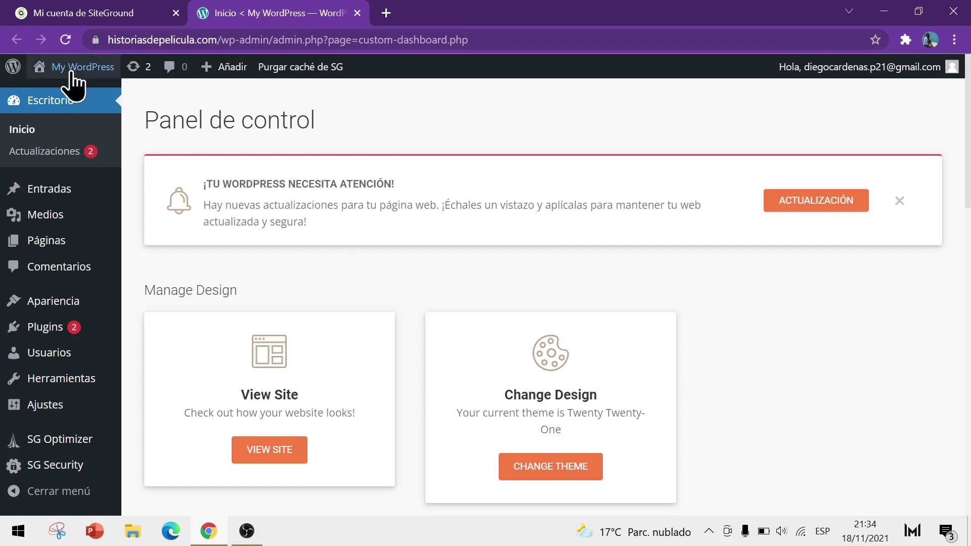
mouse_move(50, 71)
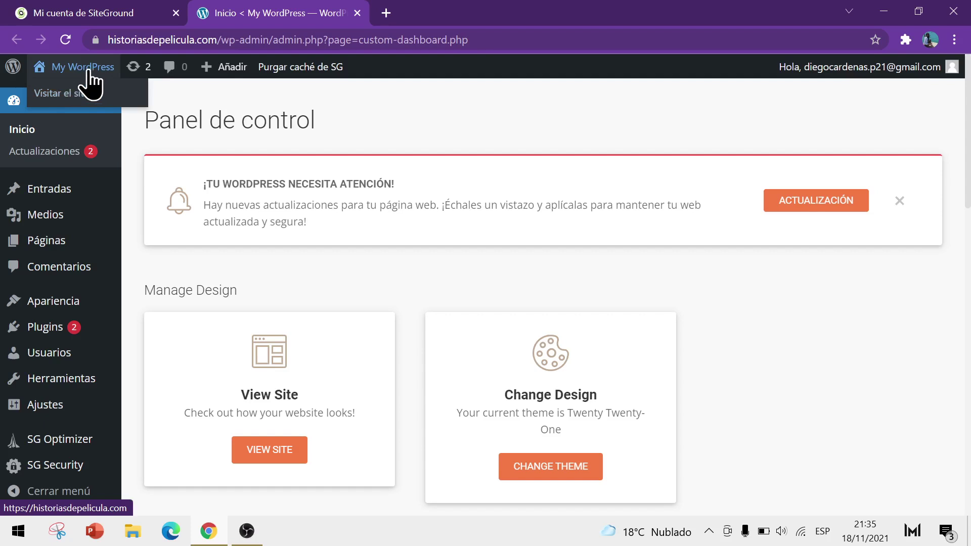
Step: Browse the historiasdepelicula.com public front page, then head back to the admin Dashboard
left_click(91, 76)
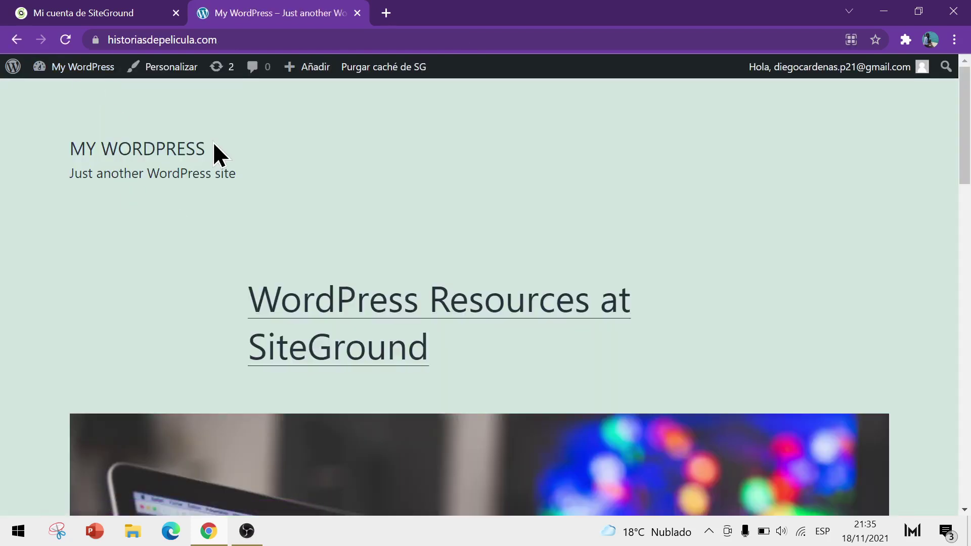
left_click(232, 39)
left_click(293, 155)
scroll(70, 226, "down", 15)
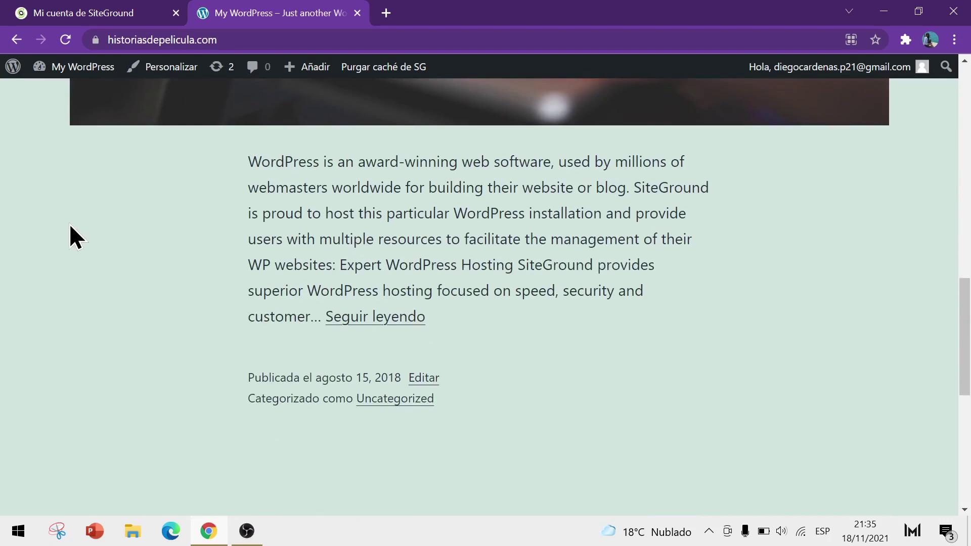
scroll(69, 223, "down", 8)
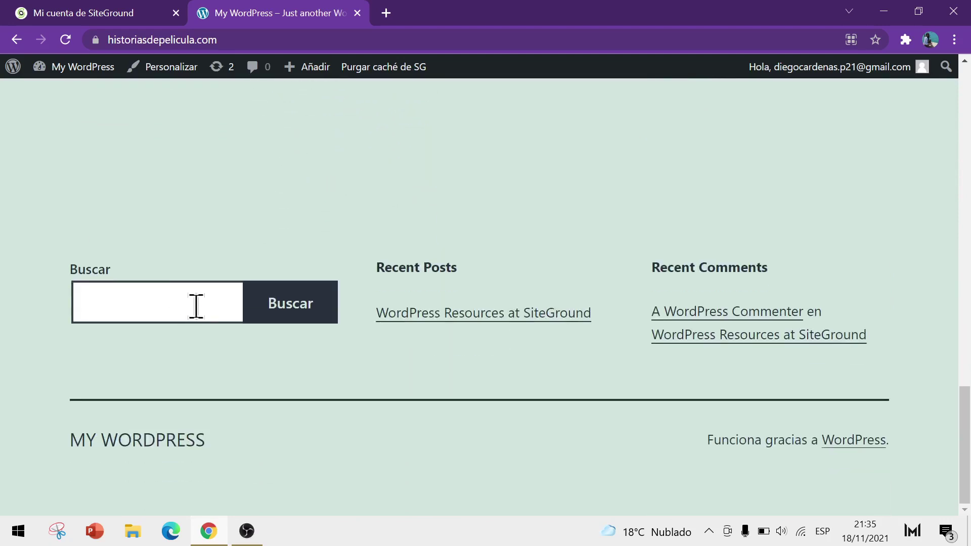
scroll(304, 303, "up", 20)
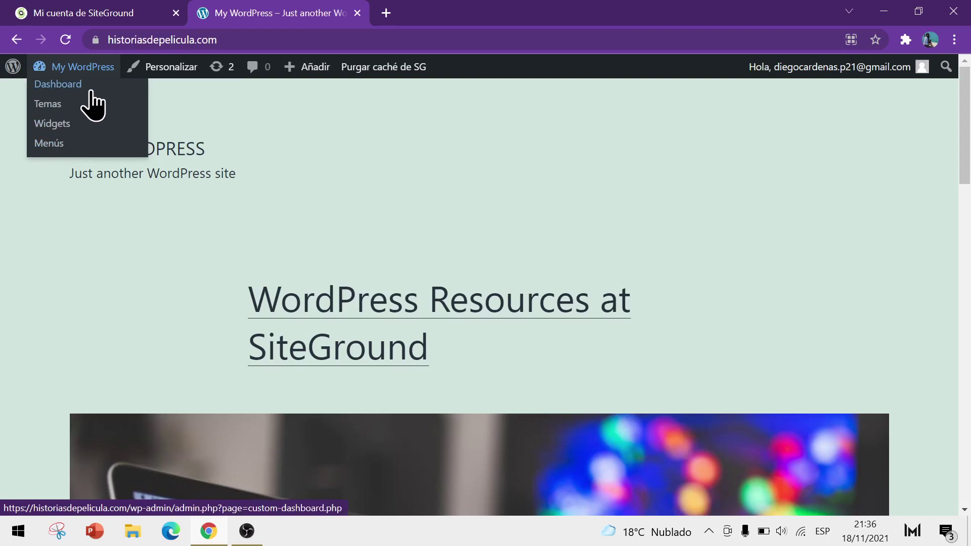
left_click(57, 86)
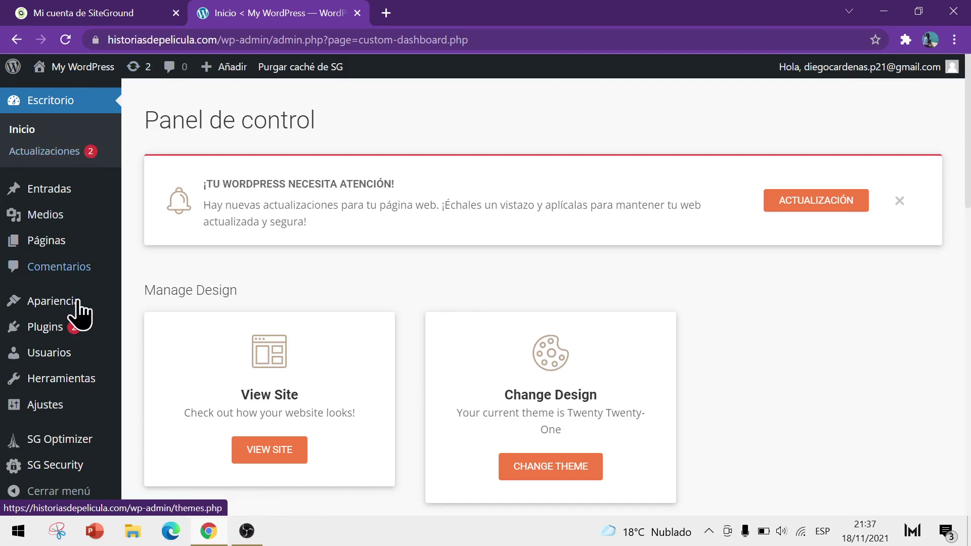
Step: Let the Panel de control dashboard load with its pending-updates notice, pointing at Plugins
mouse_move(74, 326)
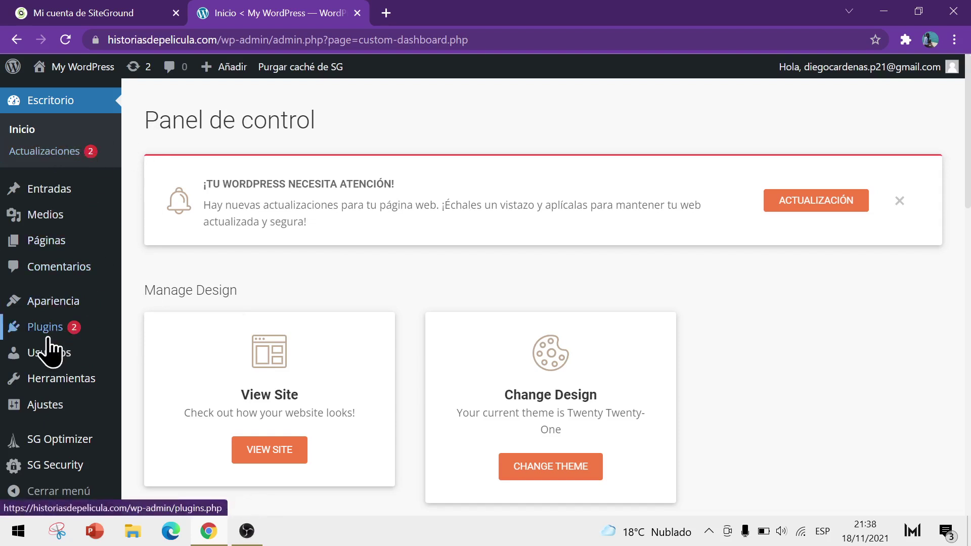
Step: On the updates page, select both SiteGround Optimizer and WordPress Importer under Plugins (2)
left_click(140, 68)
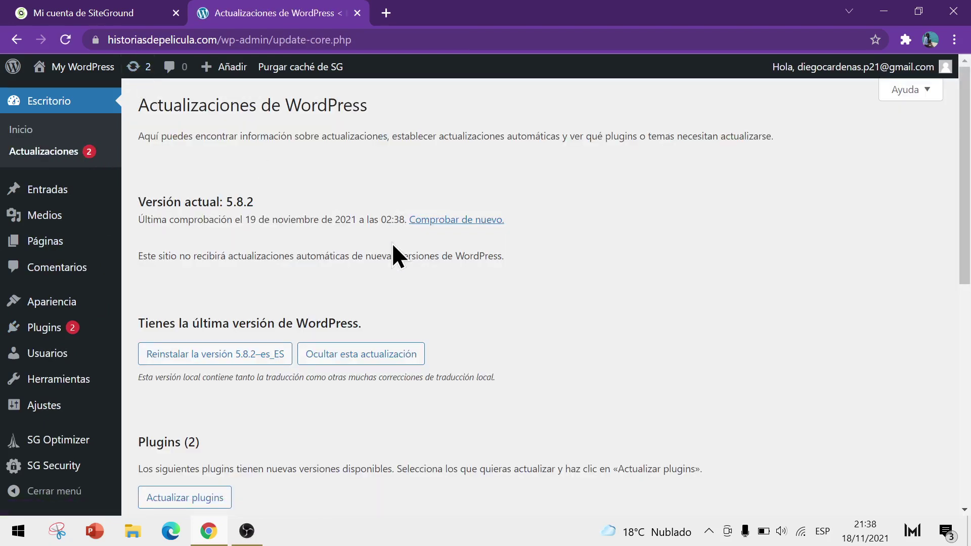
scroll(362, 220, "down", 6)
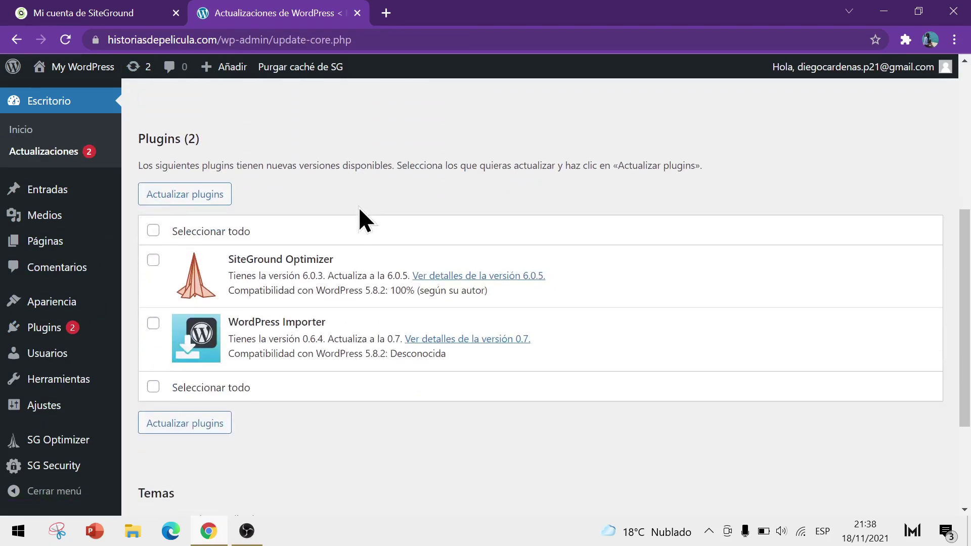
scroll(322, 180, "down", 3)
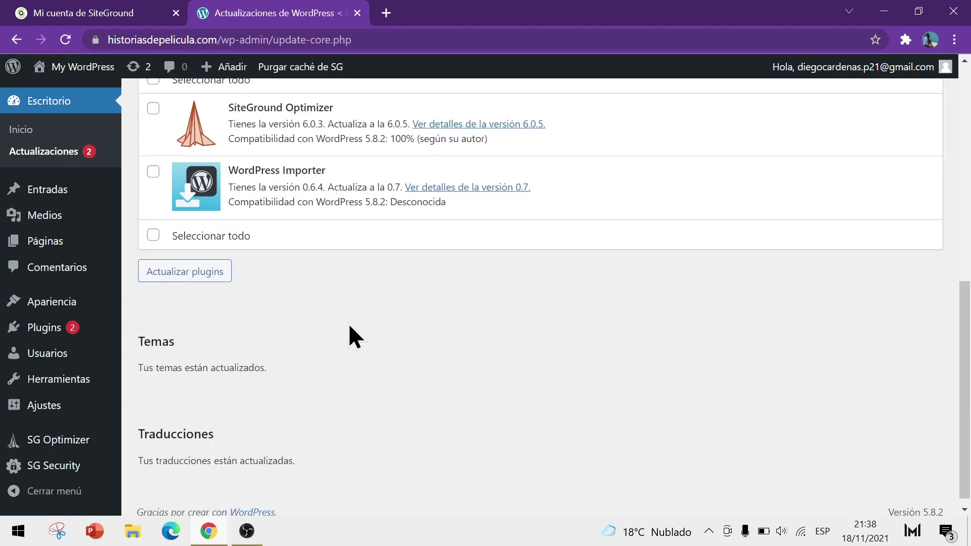
scroll(349, 327, "down", 1)
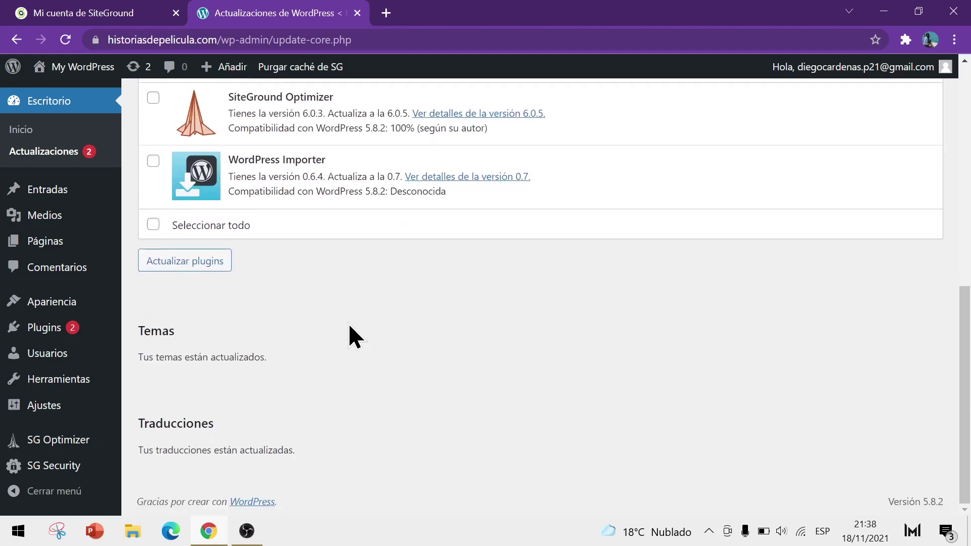
scroll(377, 377, "up", 3)
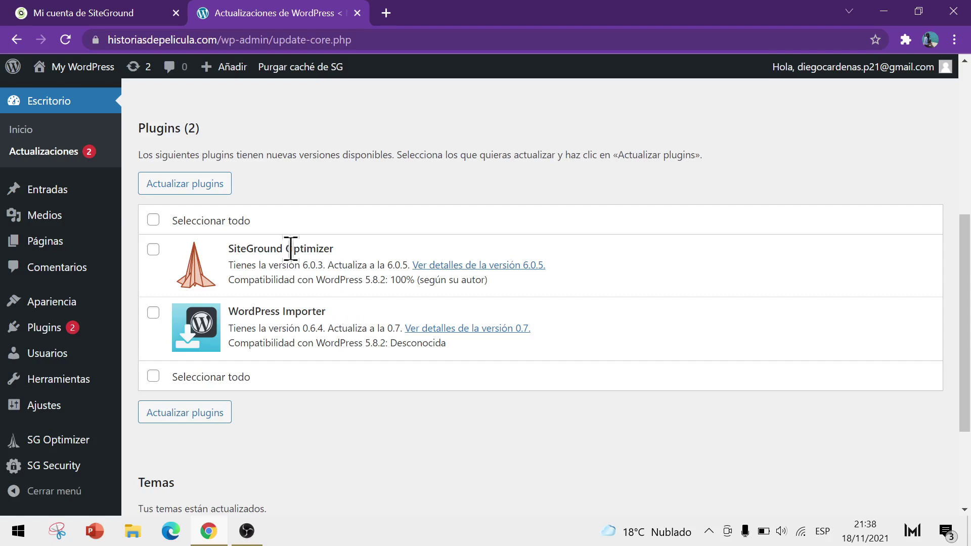
left_click(154, 249)
left_click(153, 221)
Step: Run Actualizar plugins to update SiteGround Optimizer and WordPress Importer
left_click(198, 189)
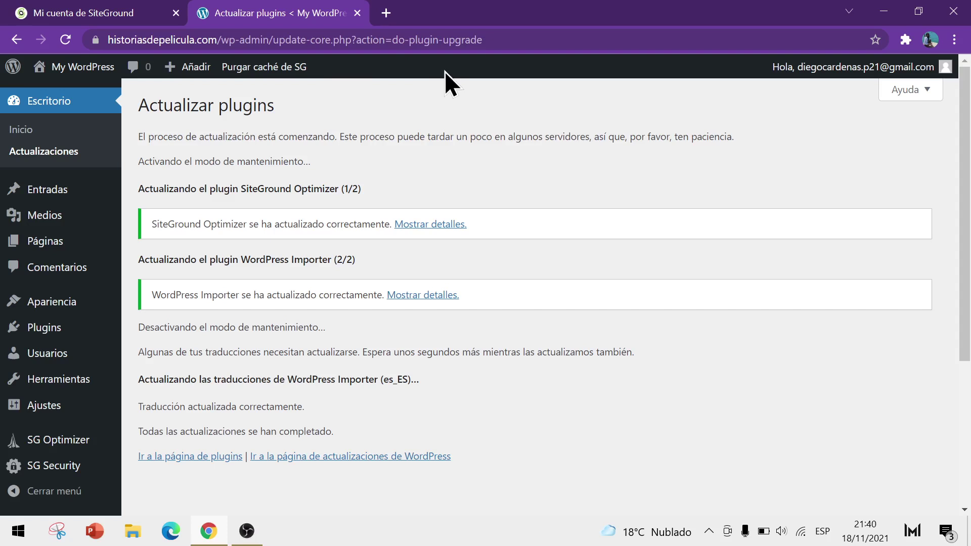
Step: Open the public site in a new tab and open the 'WordPress Resources at SiteGround' post
mouse_move(35, 73)
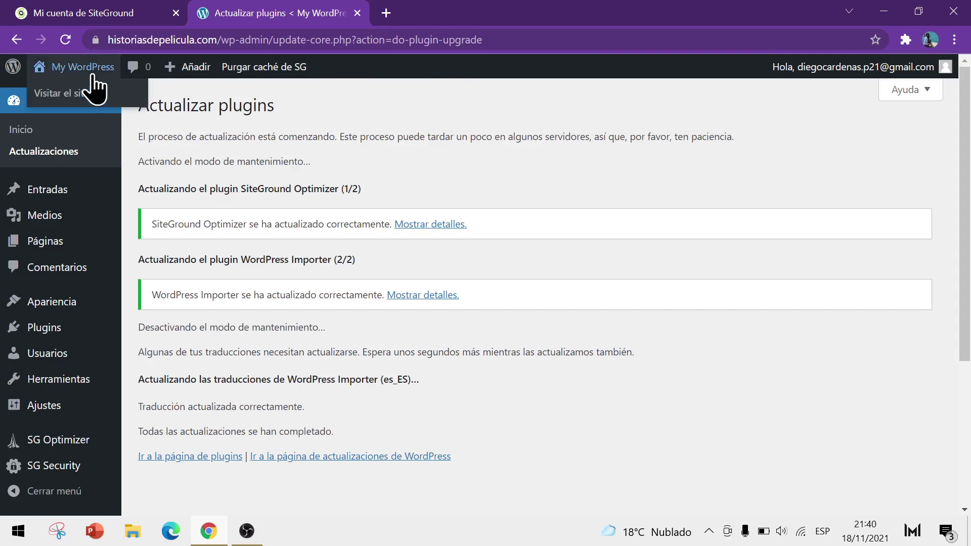
right_click(78, 94)
left_click(126, 104)
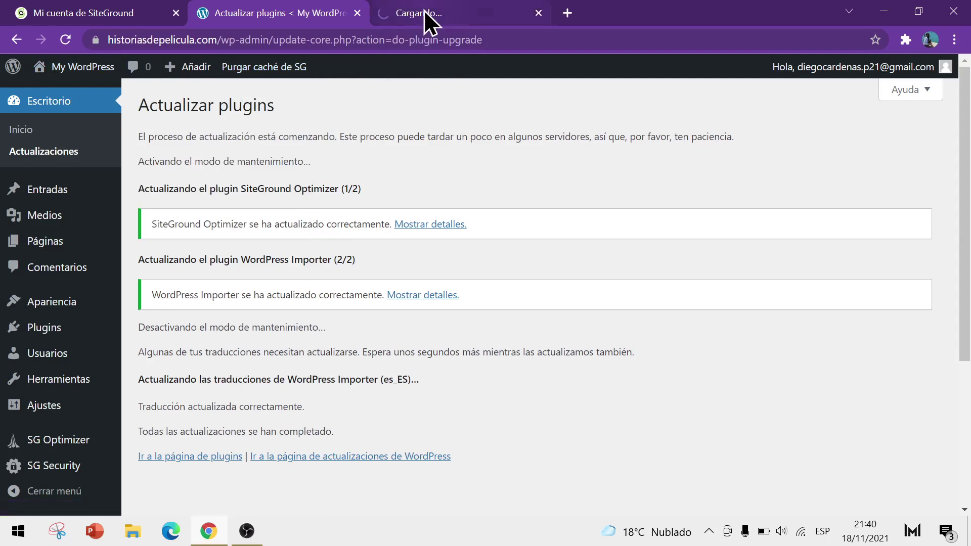
left_click(424, 11)
scroll(336, 196, "down", 8)
scroll(291, 151, "up", 1)
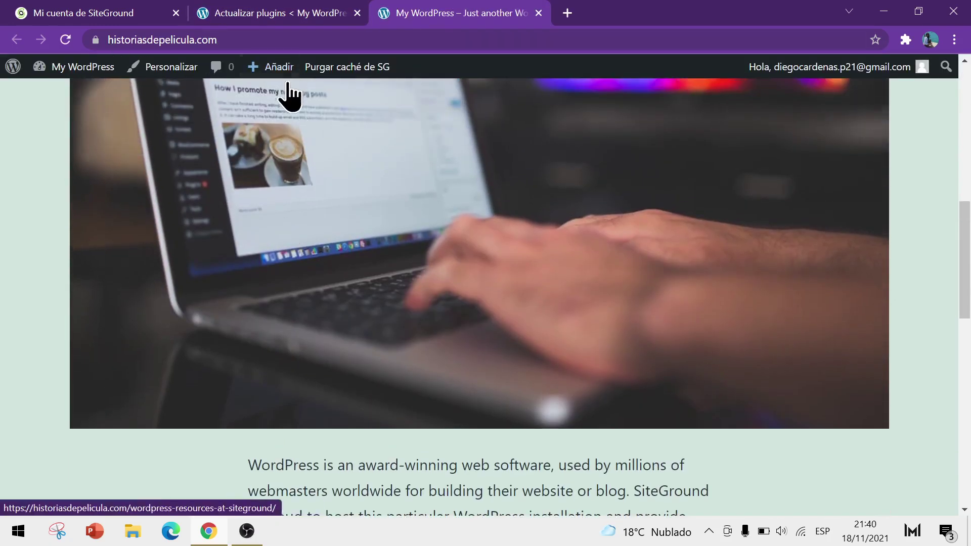
scroll(354, 126, "down", 6)
scroll(563, 243, "down", 6)
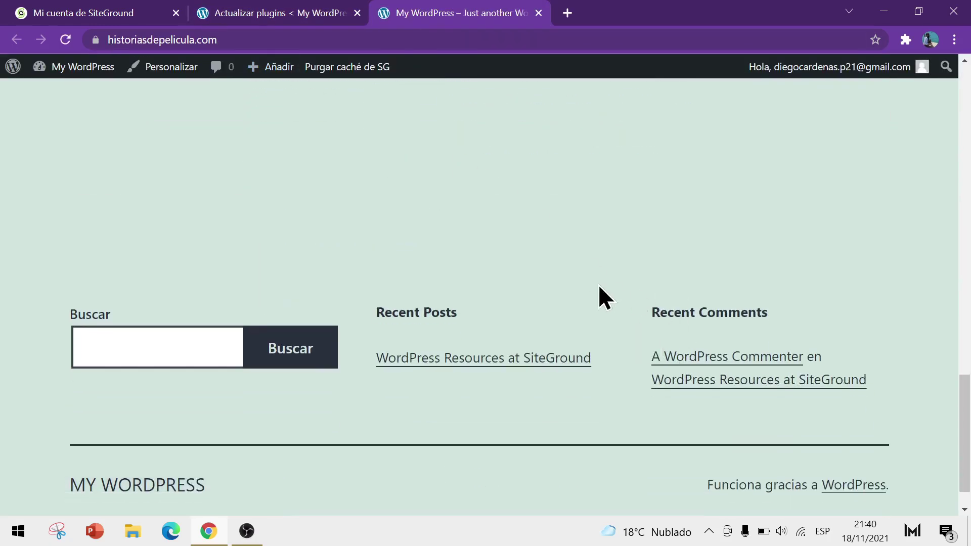
left_click(463, 360)
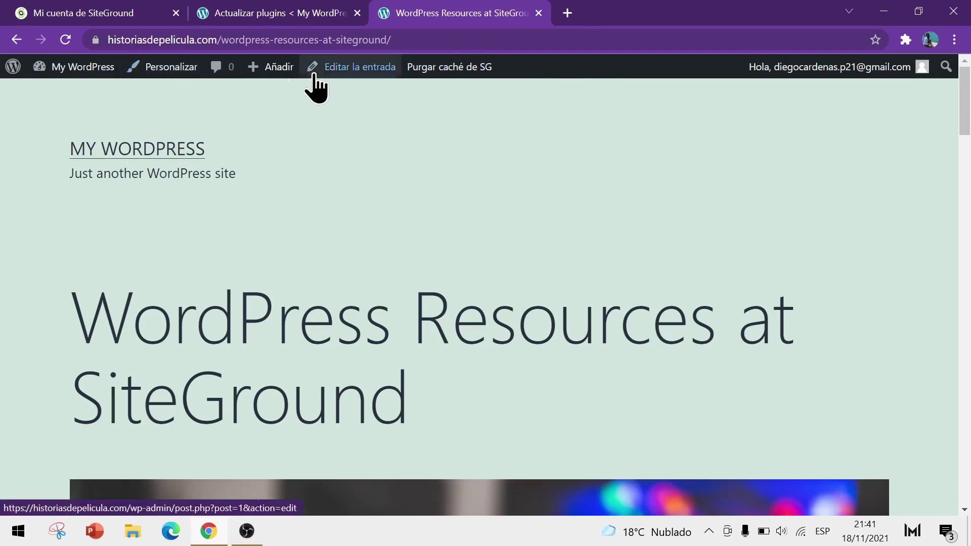
Step: Switch between the resources post and the plugin update results, ending on the update results
left_click(287, 5)
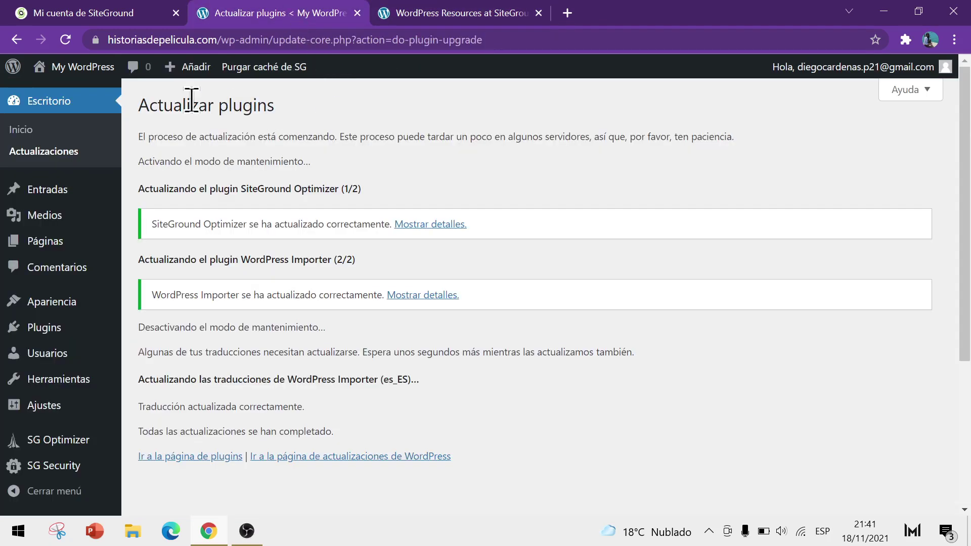
left_click(421, 11)
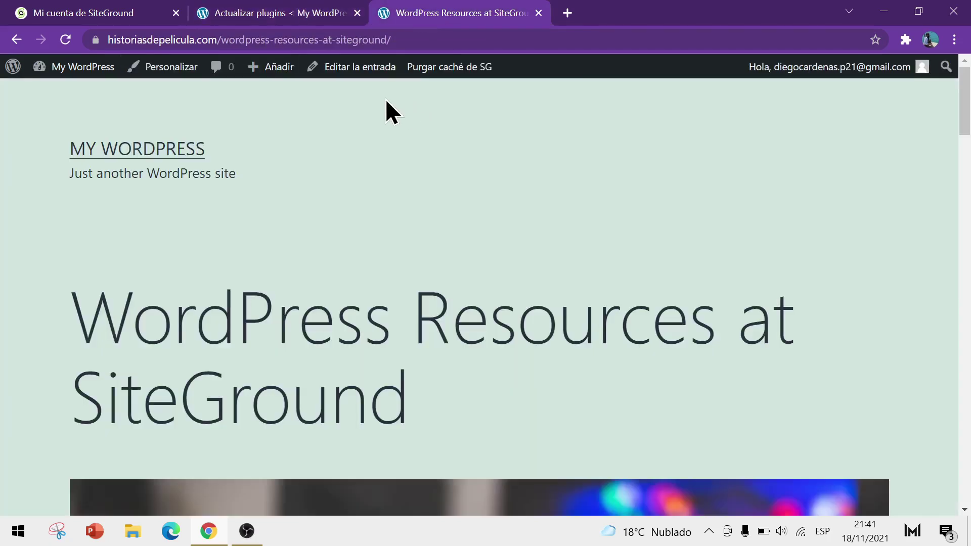
left_click(269, 11)
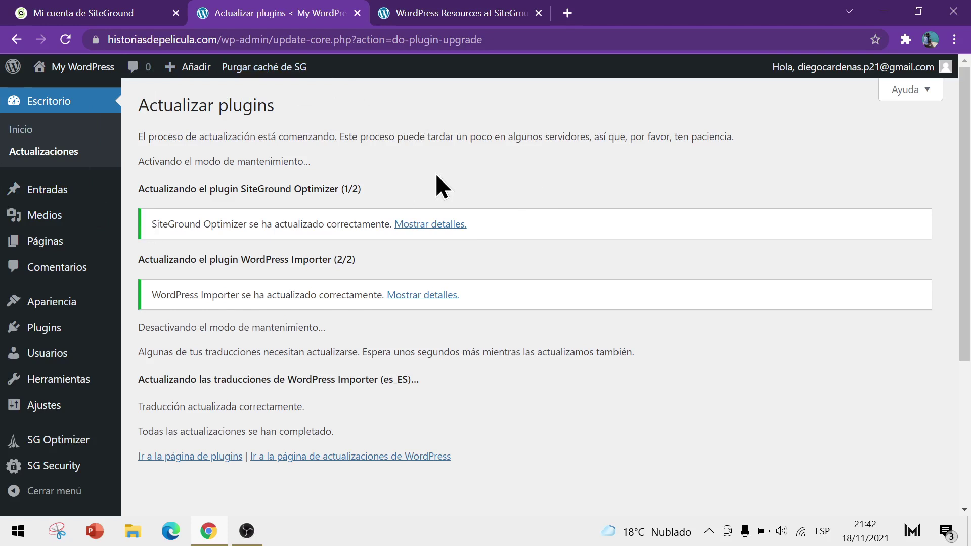
Step: From Usuarios, open the administrator account's profile with Editar
mouse_move(42, 355)
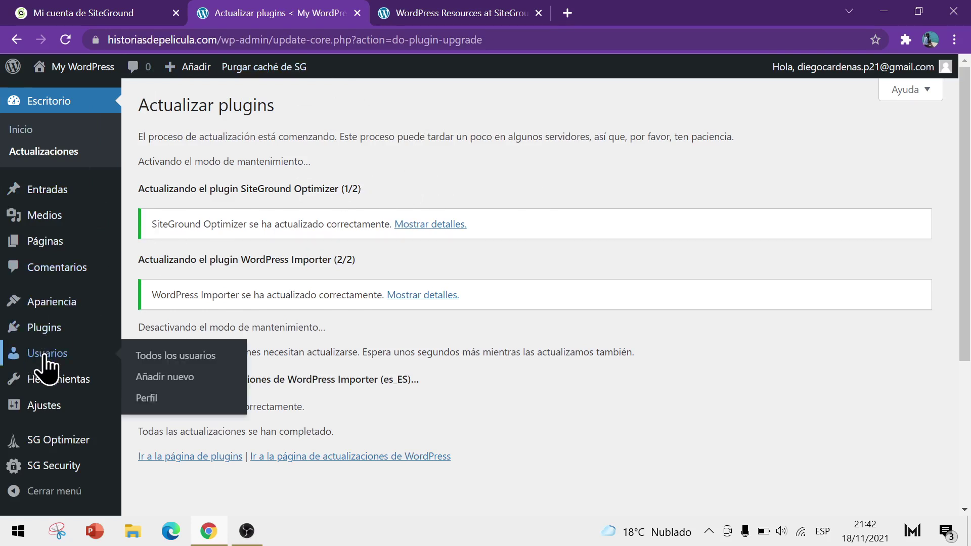
left_click(46, 354)
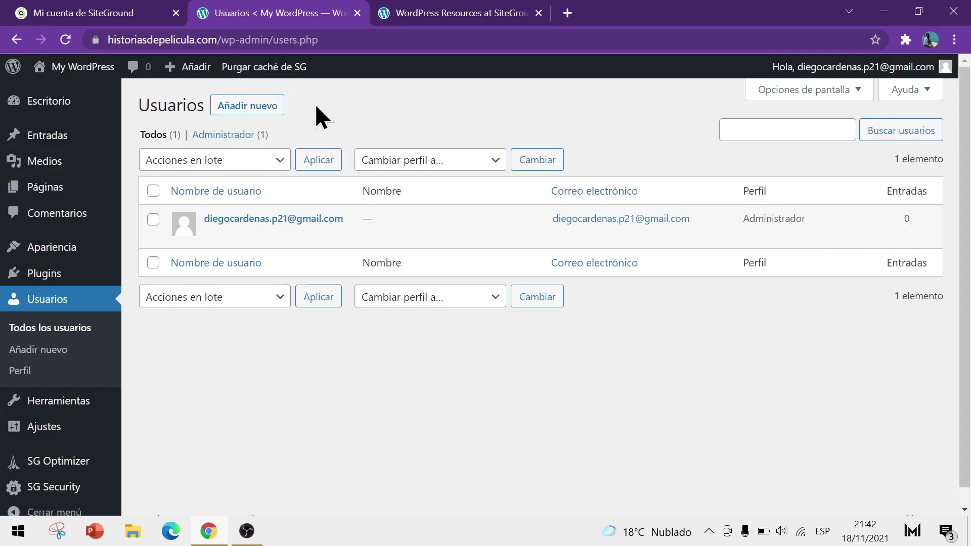
mouse_move(223, 219)
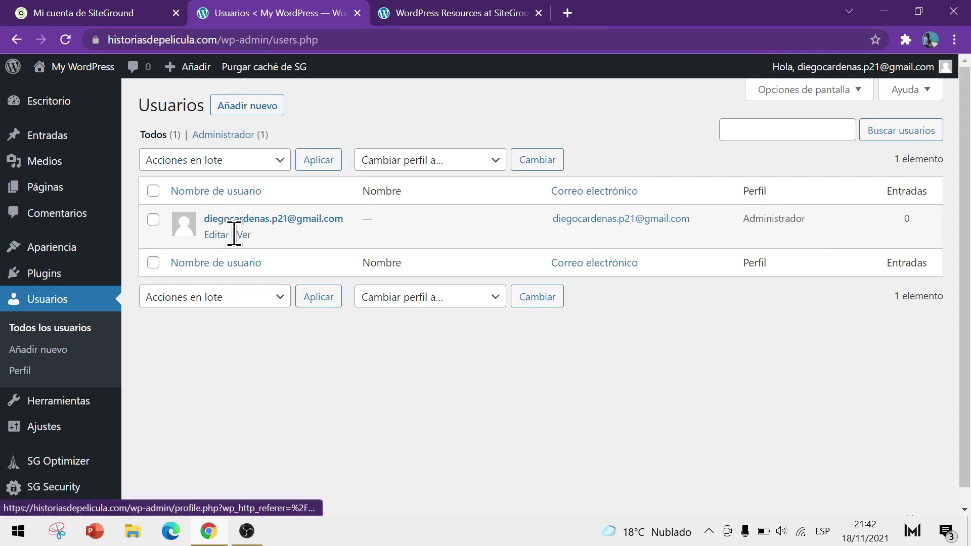
left_click(221, 235)
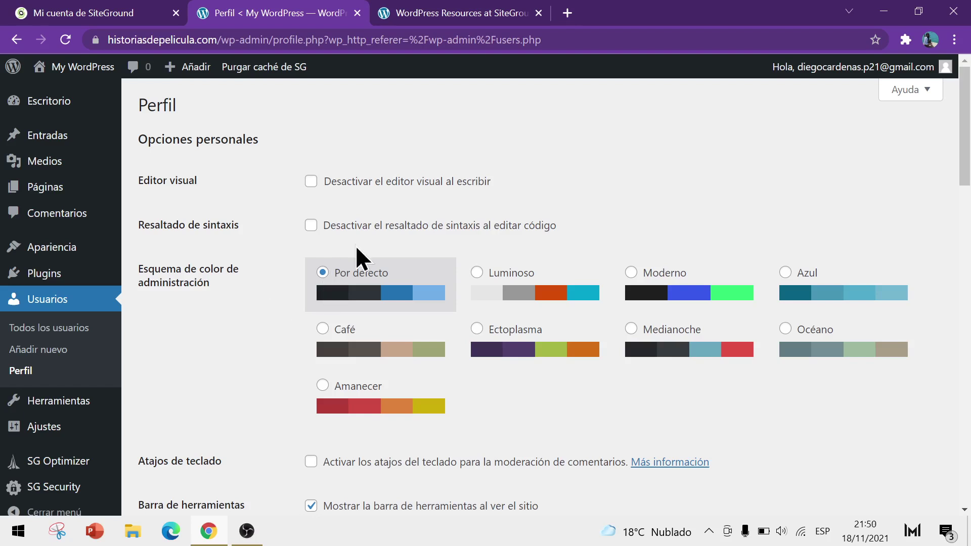
left_click(678, 282)
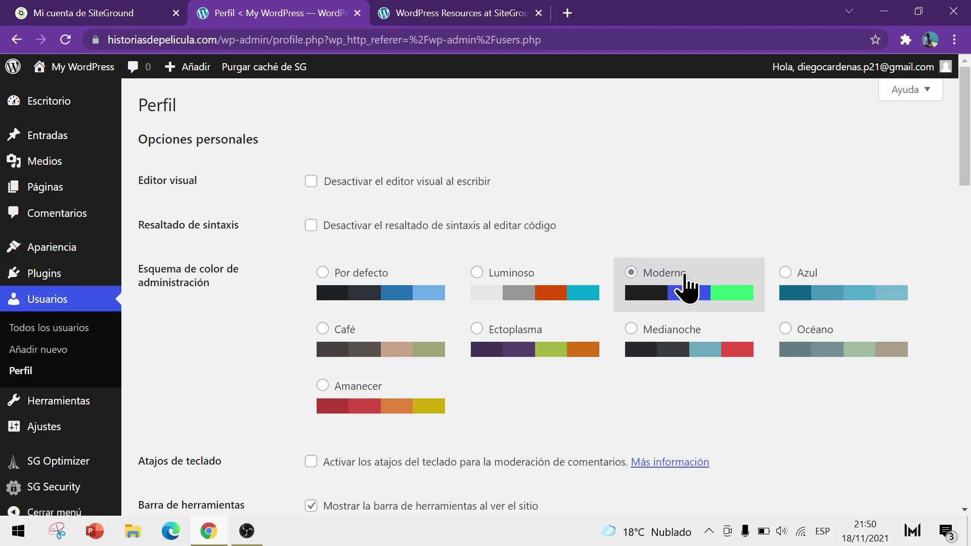
left_click(681, 327)
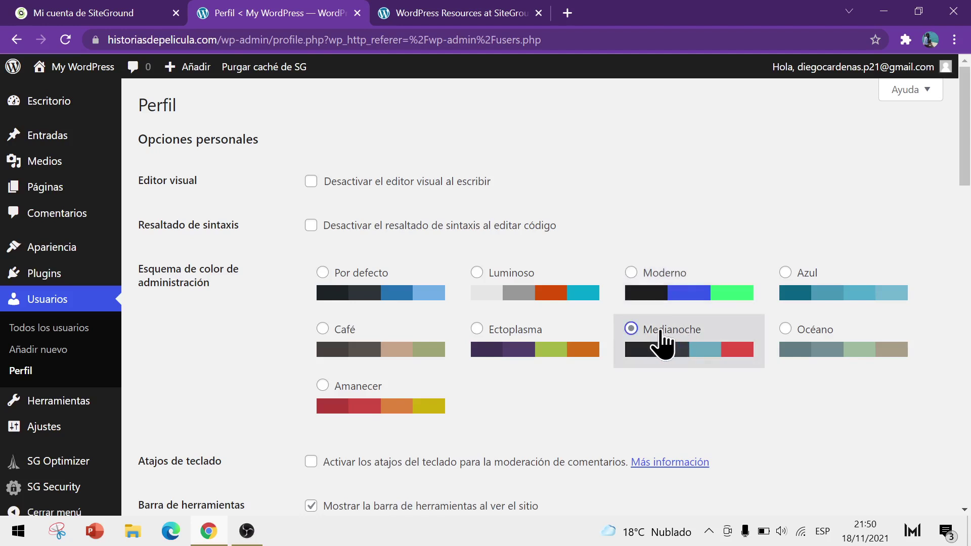
left_click(389, 405)
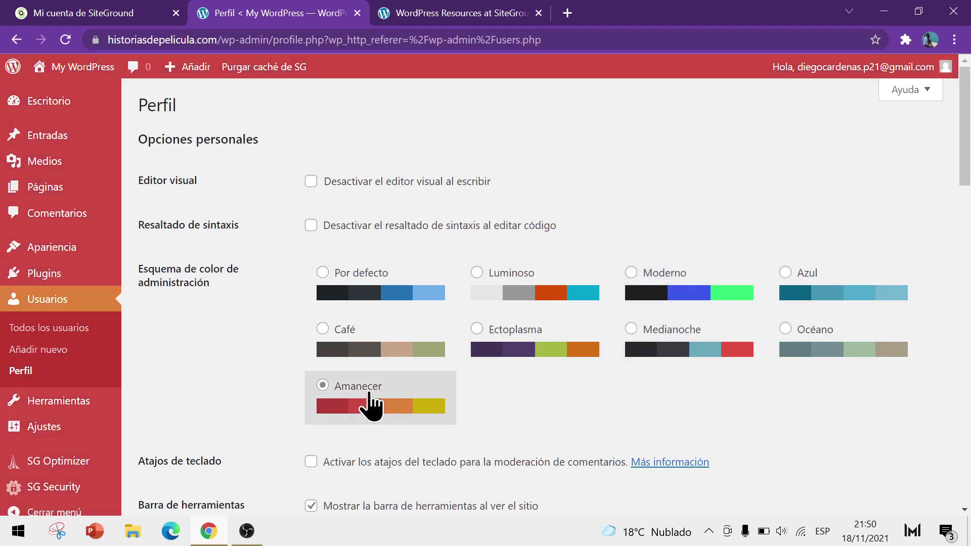
left_click(372, 350)
left_click(534, 354)
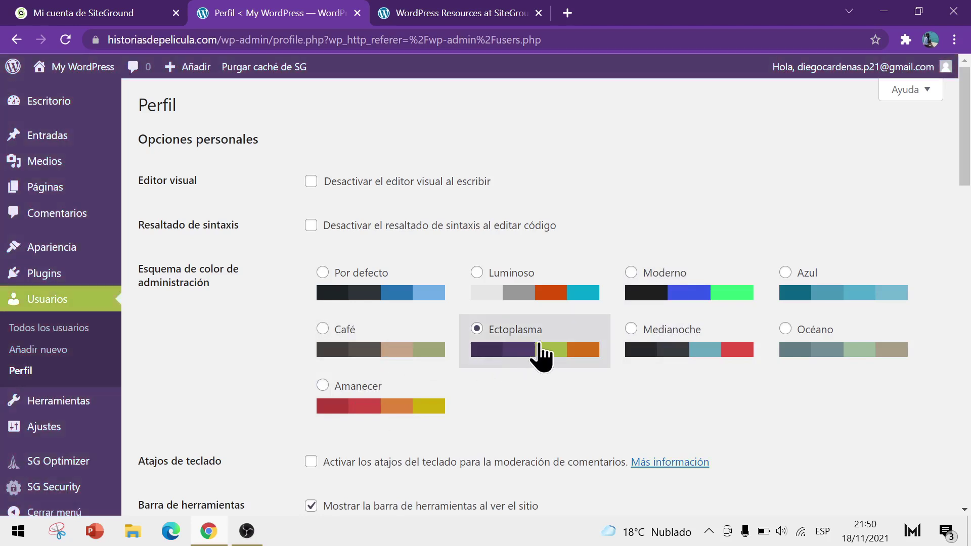
left_click(688, 353)
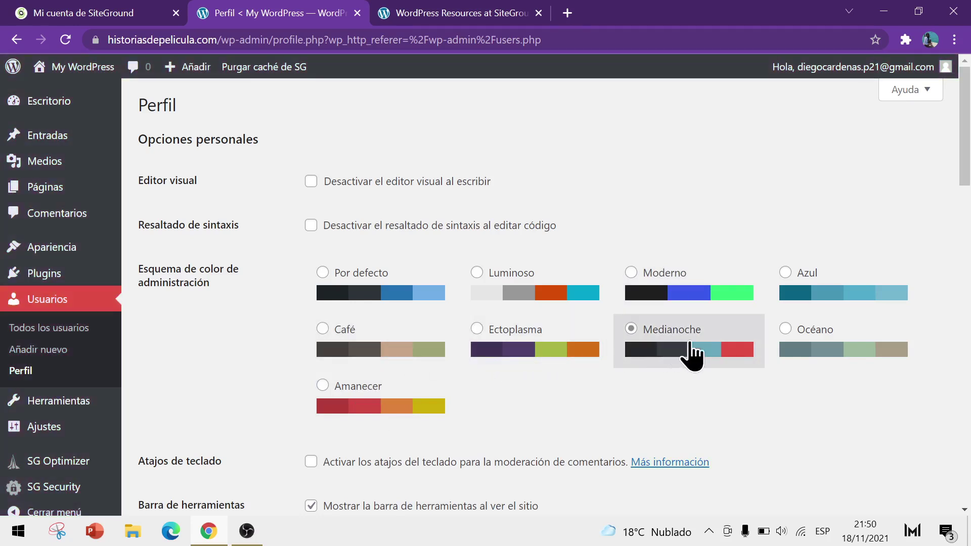
left_click(804, 349)
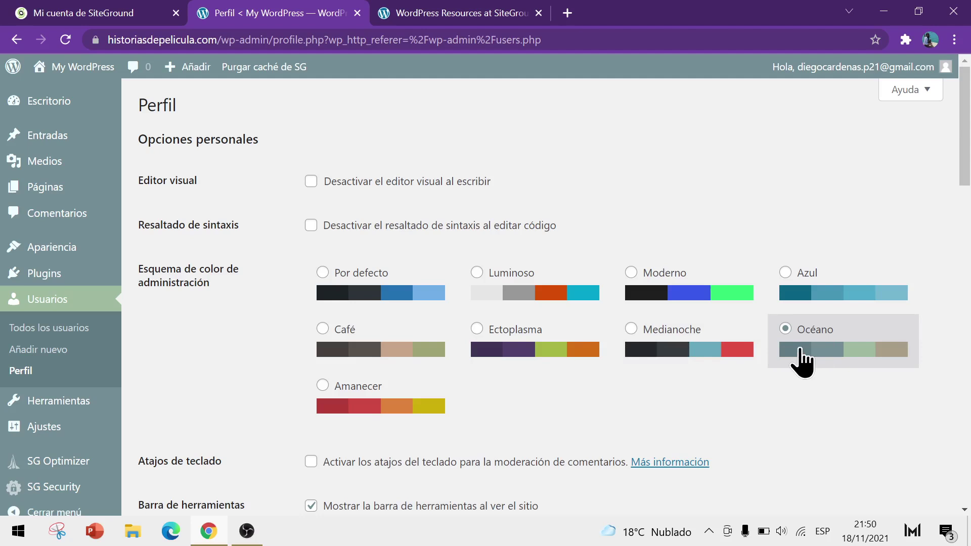
mouse_move(36, 274)
left_click(323, 274)
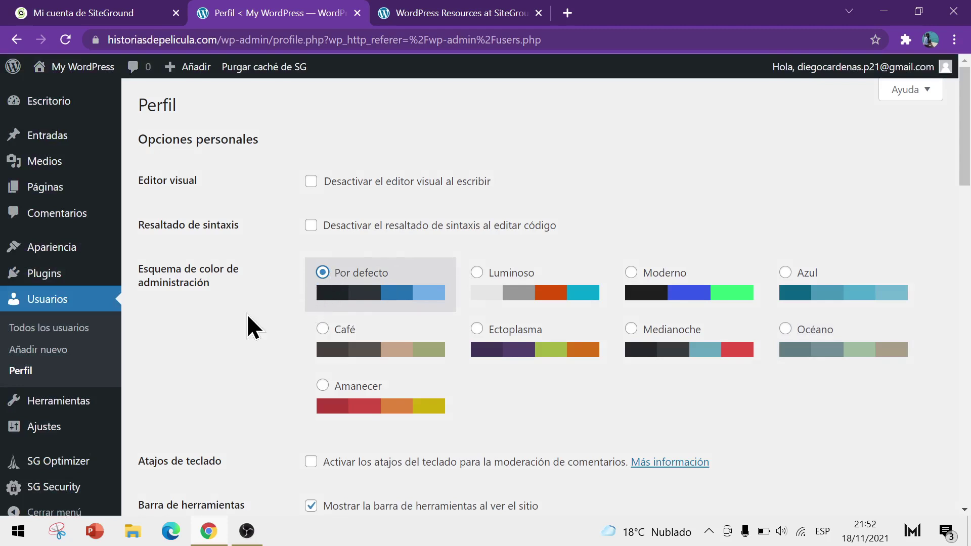
left_click_drag(180, 103, 136, 105)
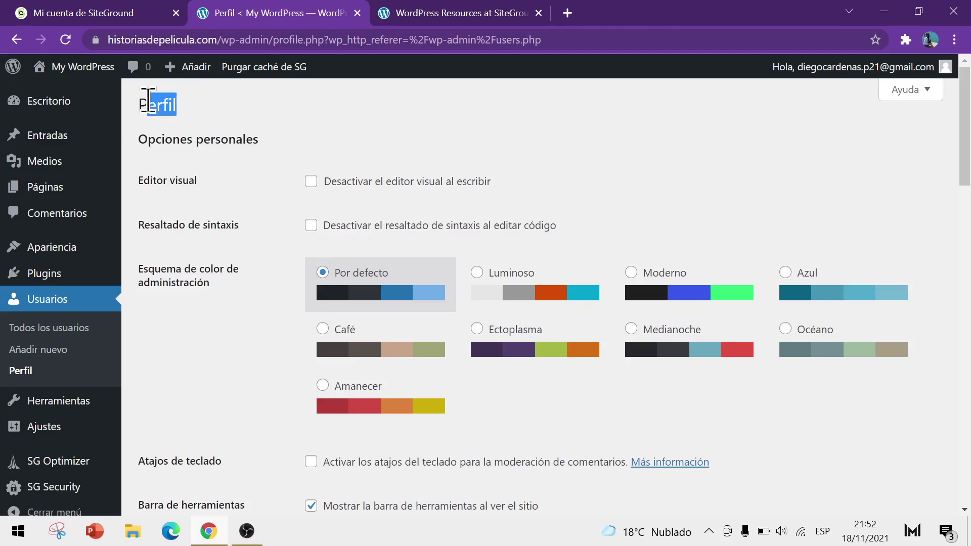
Step: Enter the user's first name in Nombre and surname in Apellidos
left_click(160, 147)
scroll(251, 243, "down", 9)
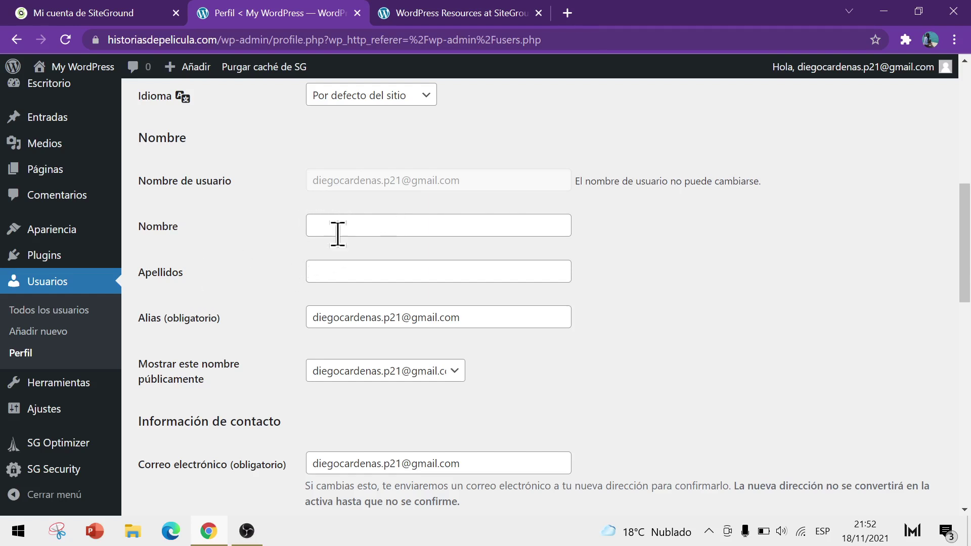
left_click(342, 225)
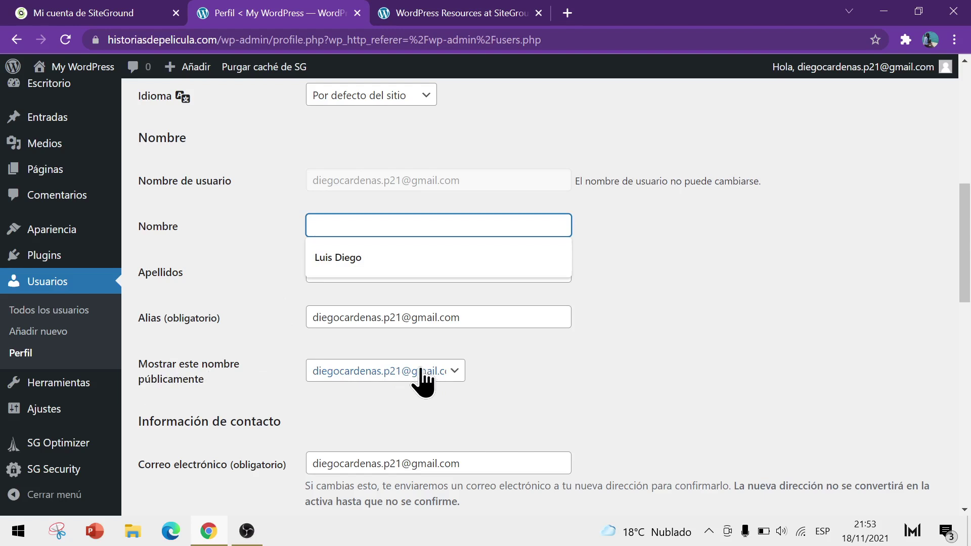
left_click(364, 257)
left_click_drag(369, 228, 286, 237)
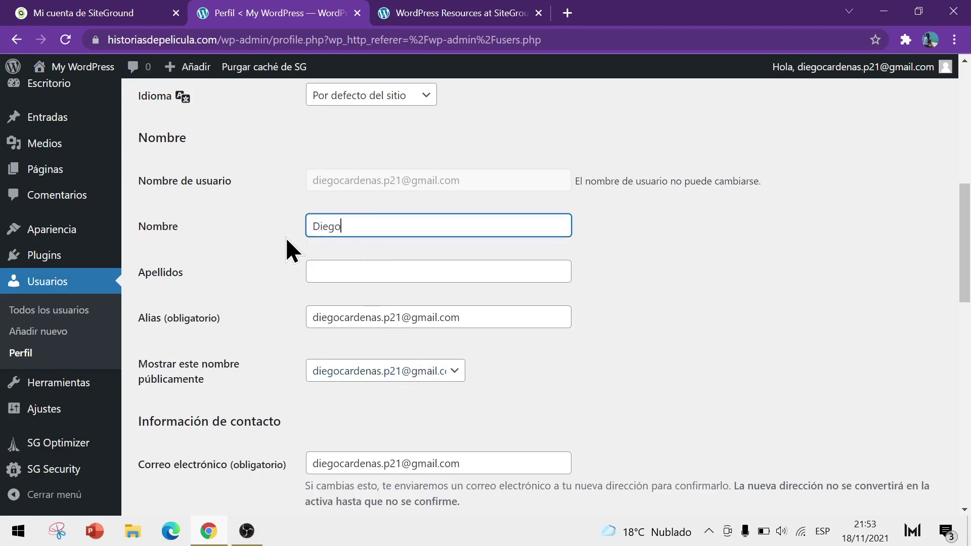
key("Tab")
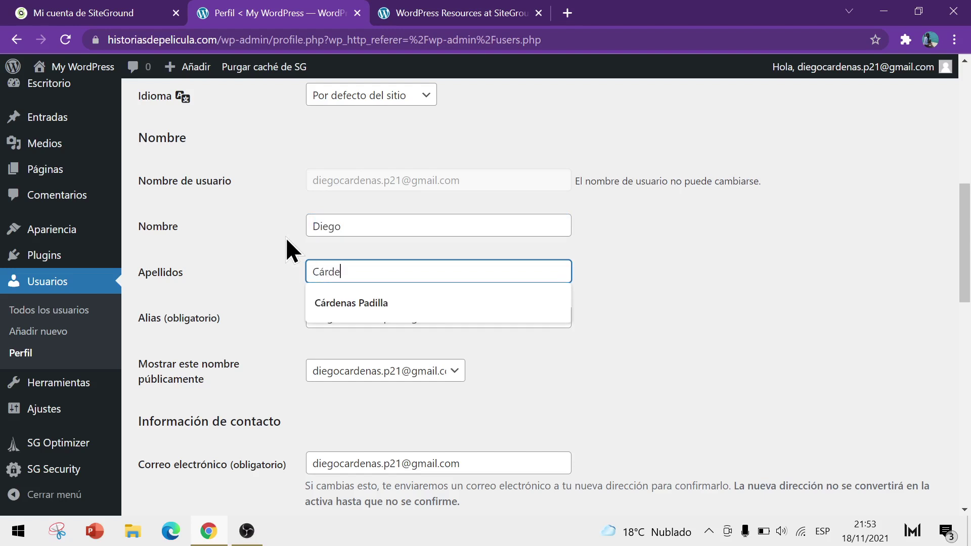
left_click(286, 238)
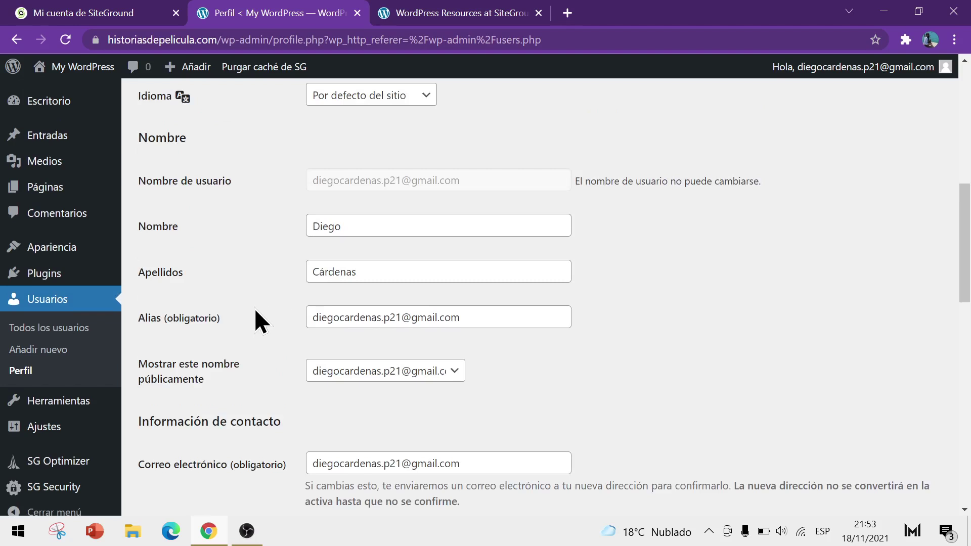
Step: Replace the e-mail-based Alias with a new nickname
left_click_drag(477, 314, 293, 330)
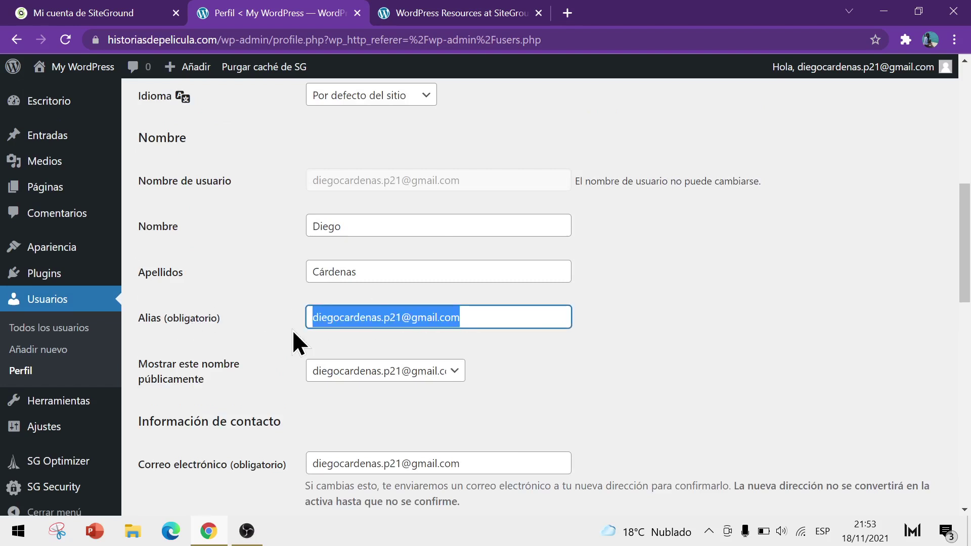
key("BackSpace")
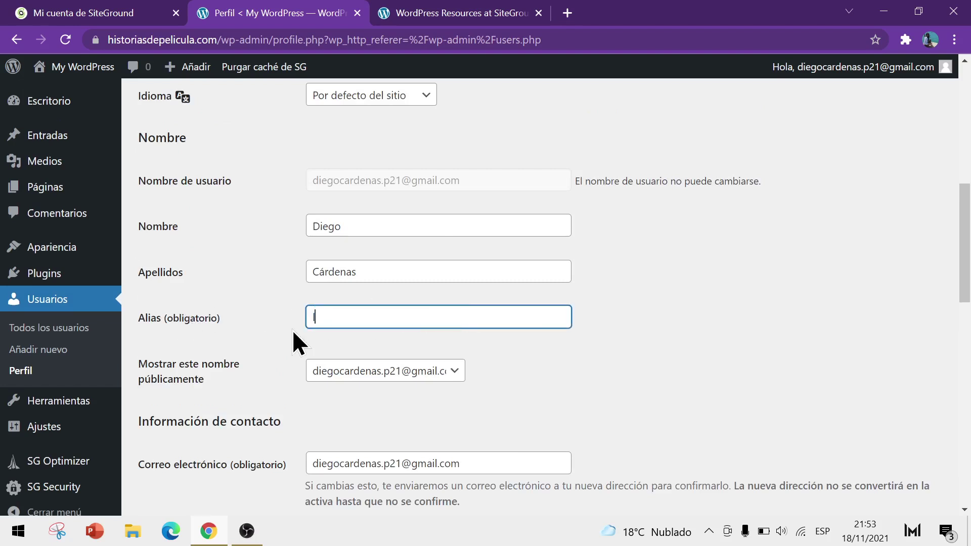
type("Idstark21")
Step: Set 'Mostrar este nombre públicamente' to the user's first and last name instead of the alias
left_click(440, 372)
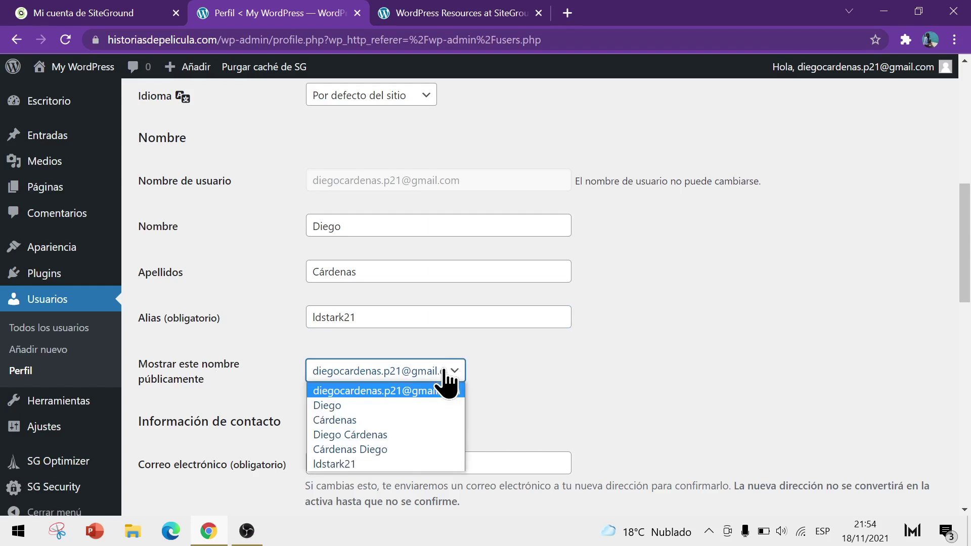
scroll(514, 353, "down", 1)
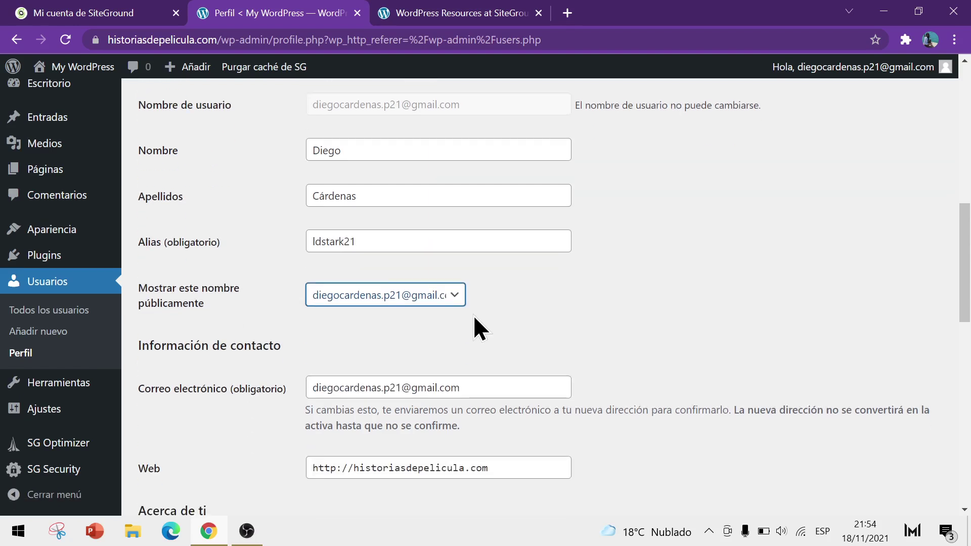
left_click(453, 301)
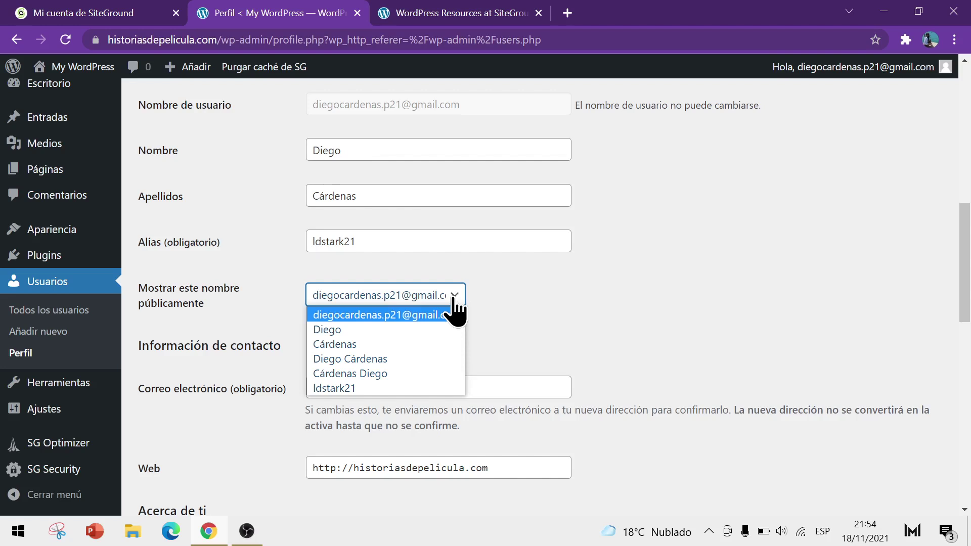
left_click(338, 359)
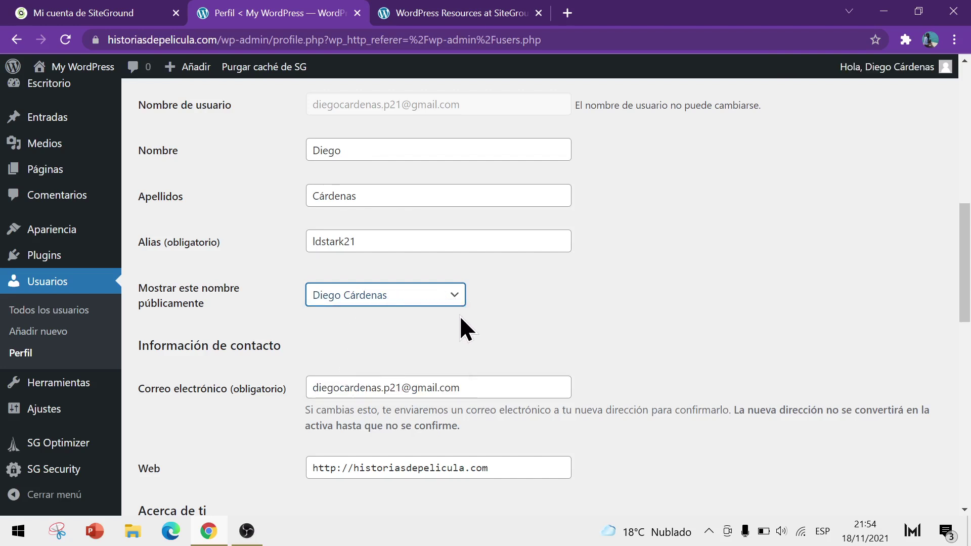
mouse_move(883, 70)
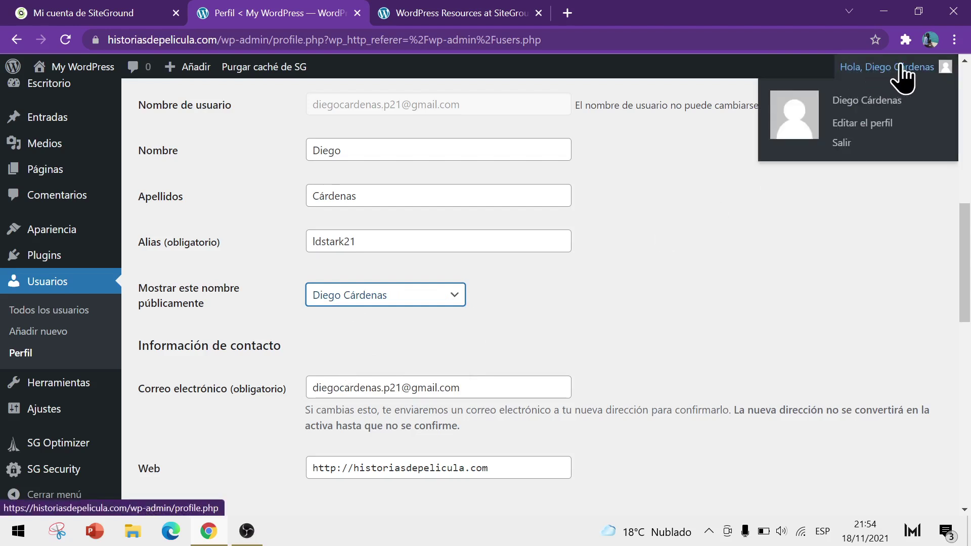
left_click(410, 300)
left_click(351, 389)
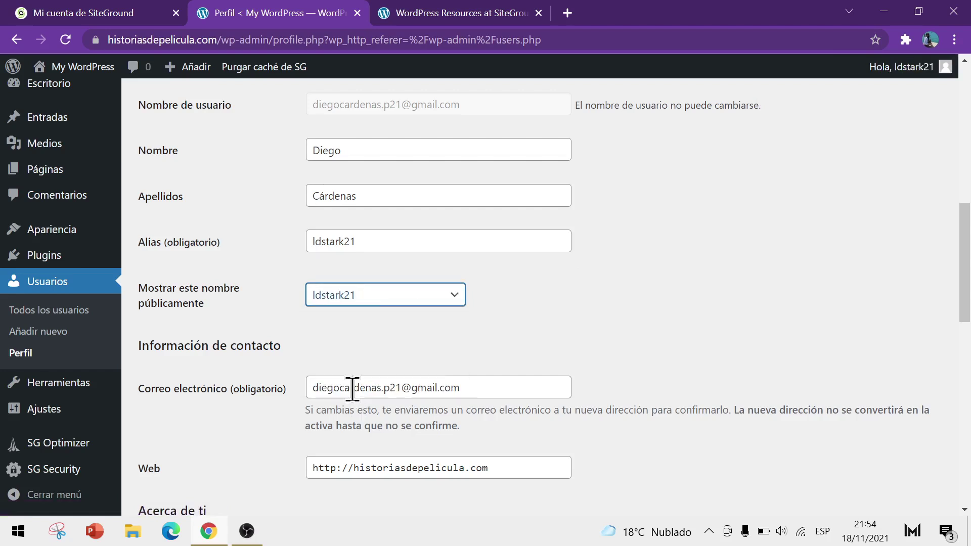
mouse_move(905, 68)
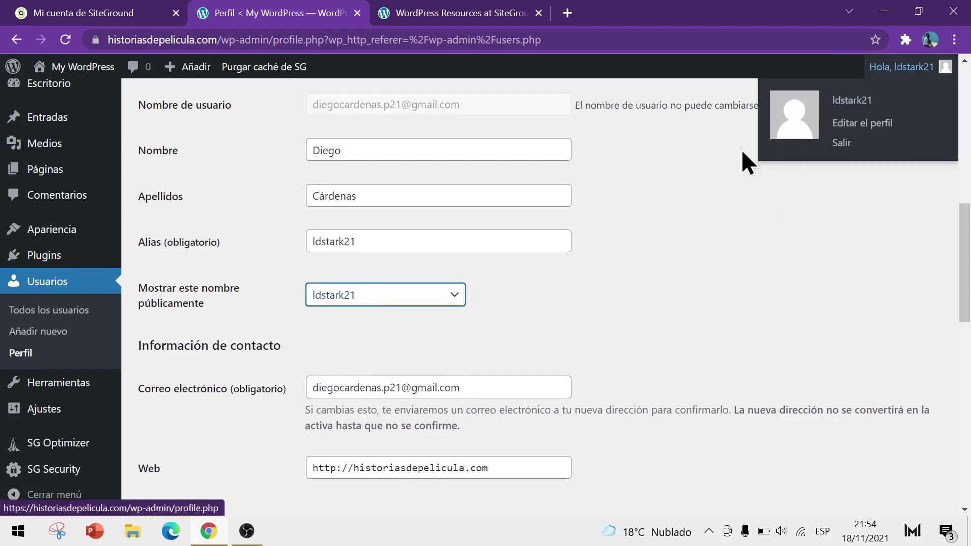
left_click(445, 298)
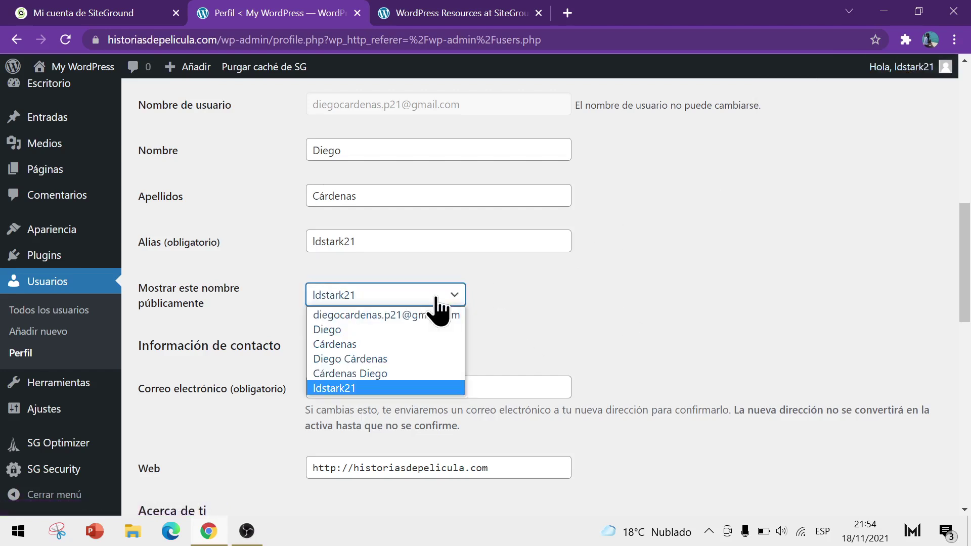
left_click(360, 361)
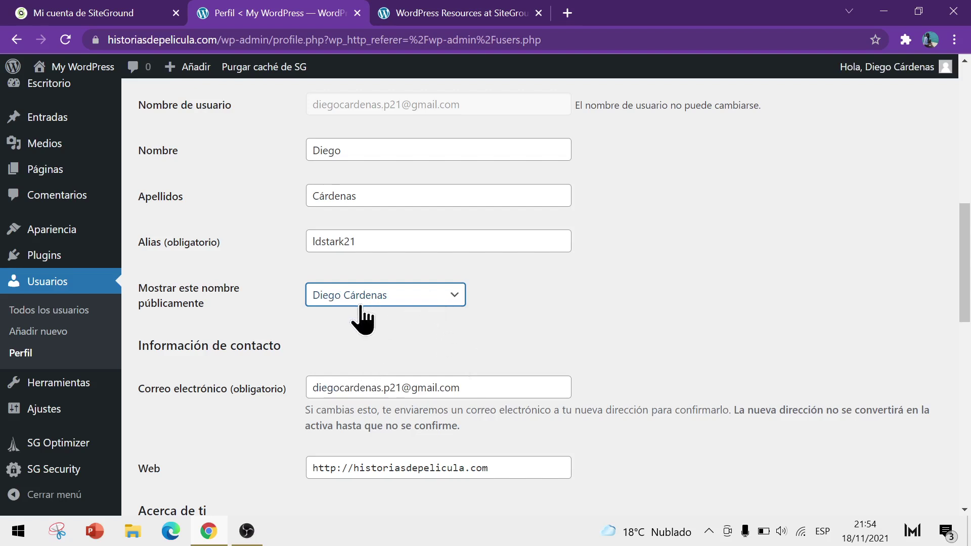
scroll(536, 293, "down", 2)
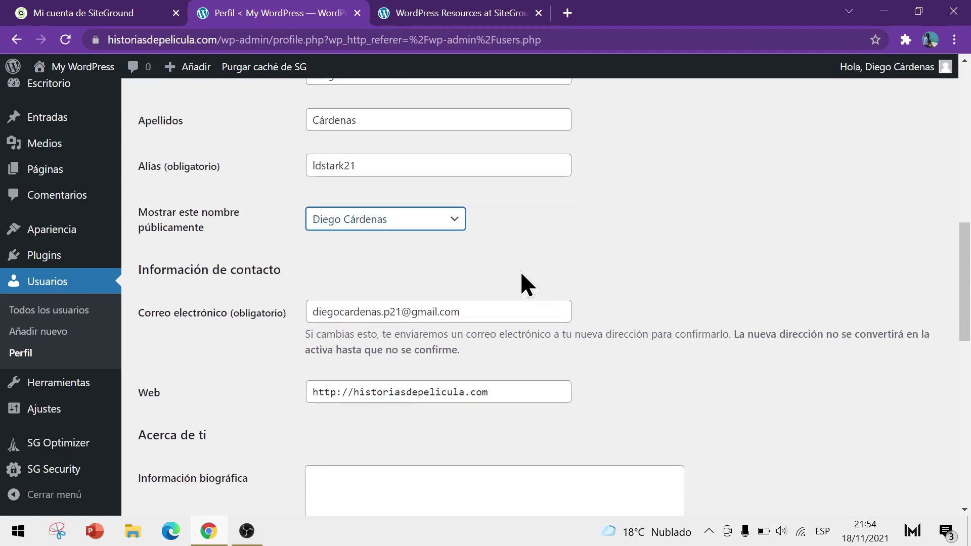
scroll(481, 268, "down", 2)
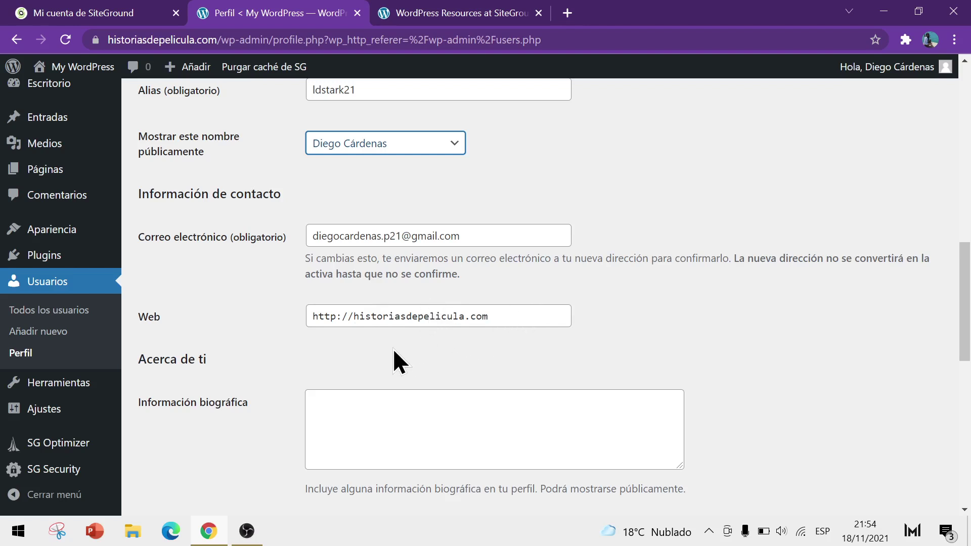
left_click(336, 316)
type("s")
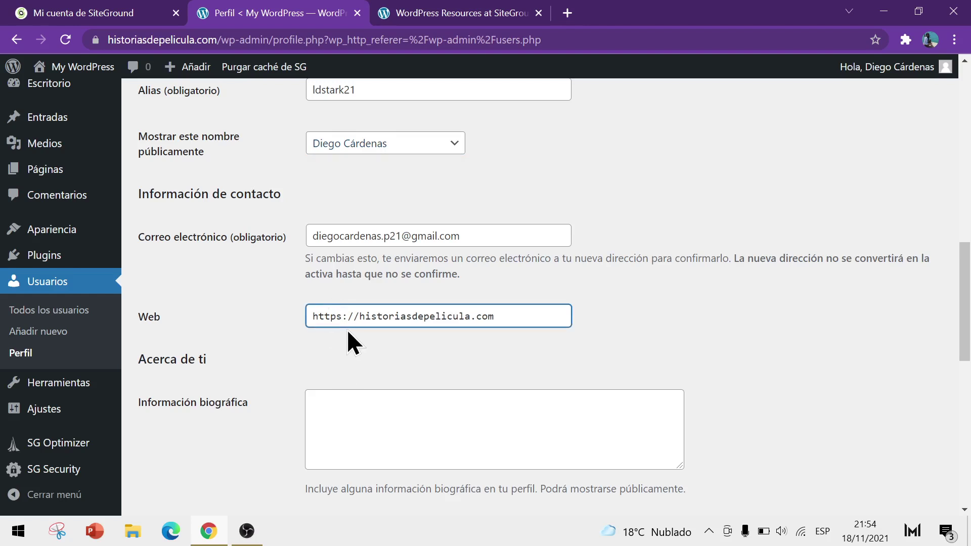
left_click(103, 40)
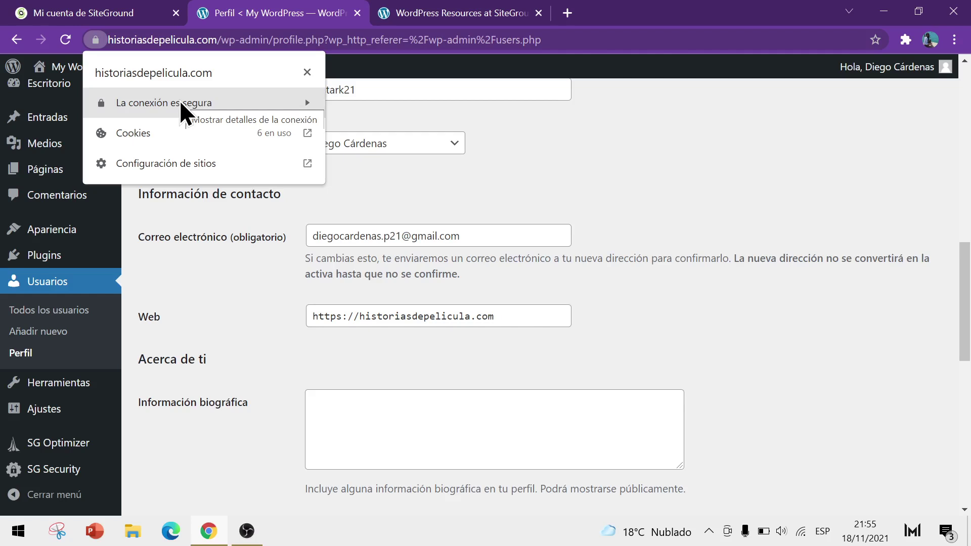
left_click(132, 39)
left_click(120, 41)
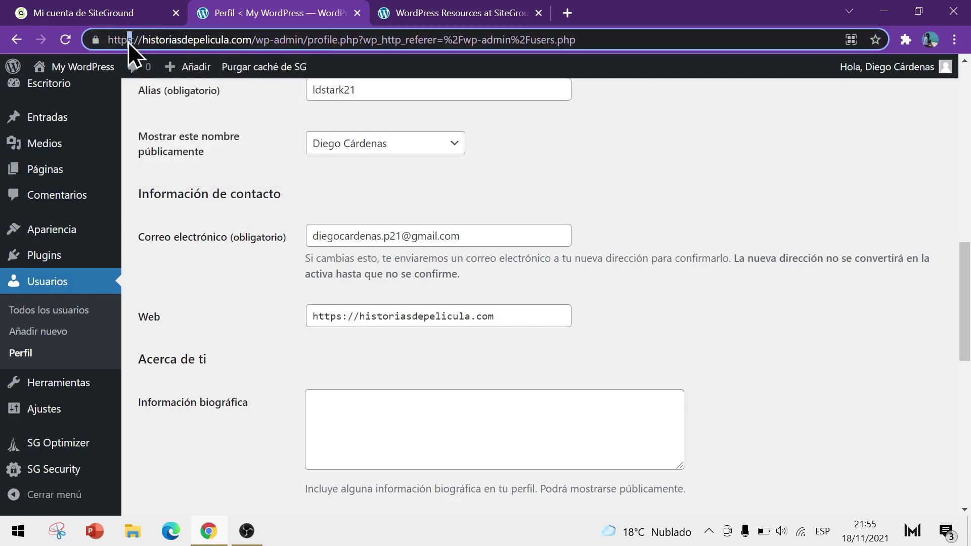
left_click(338, 318)
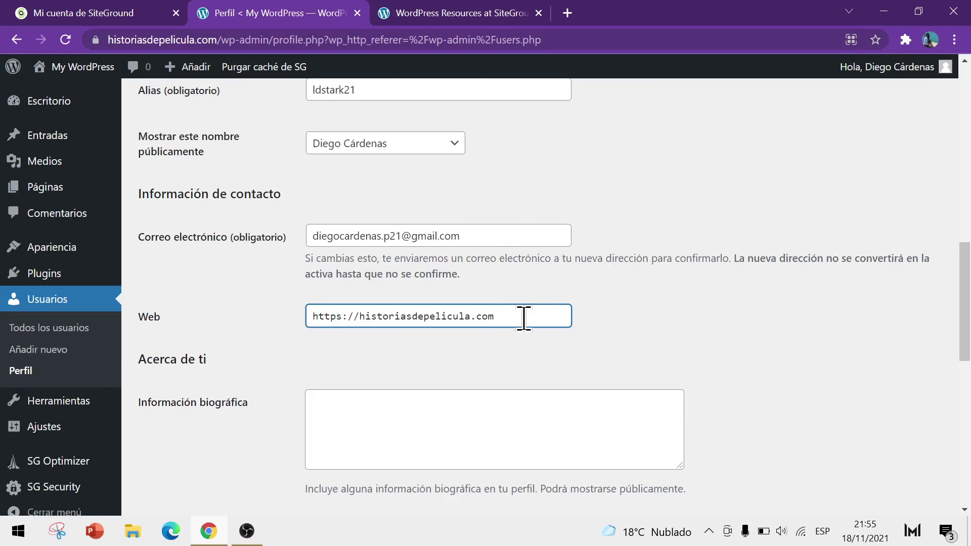
Step: Move into the empty Información biográfica box and continue down the profile
scroll(440, 318, "down", 3)
left_click(348, 270)
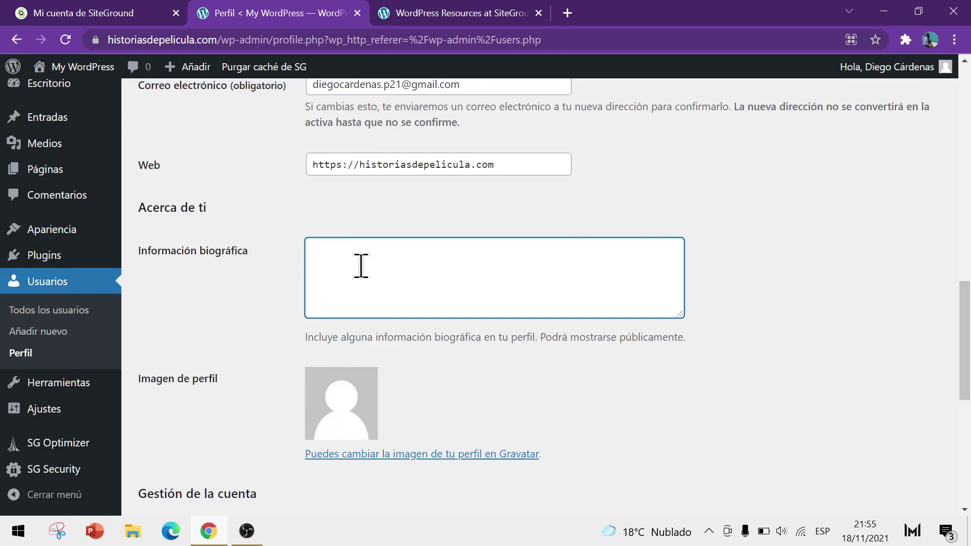
scroll(361, 266, "down", 3)
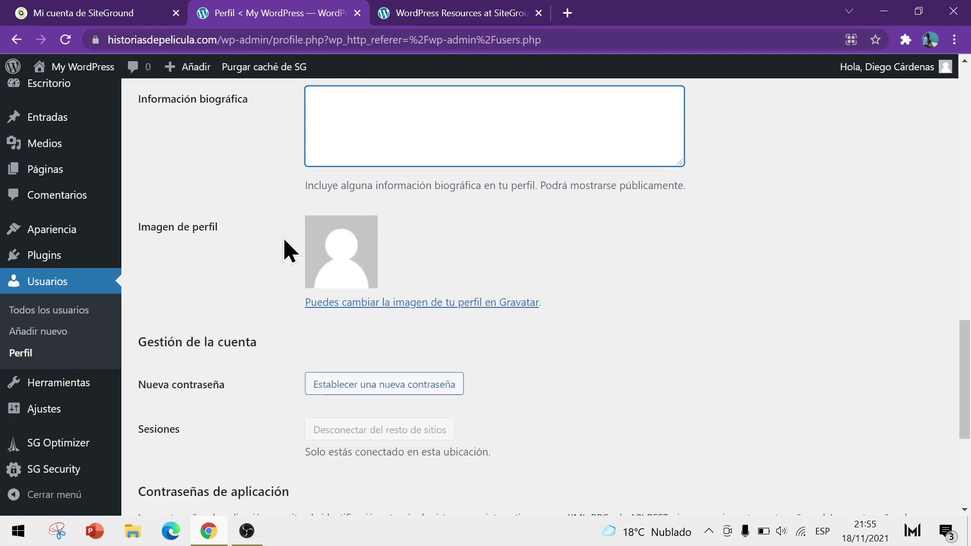
key("alt+Left")
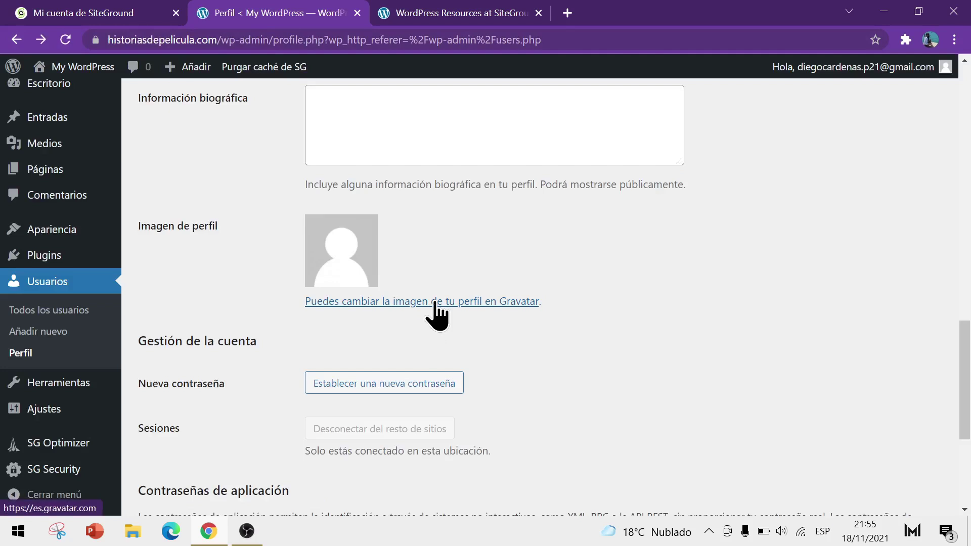
right_click(448, 304)
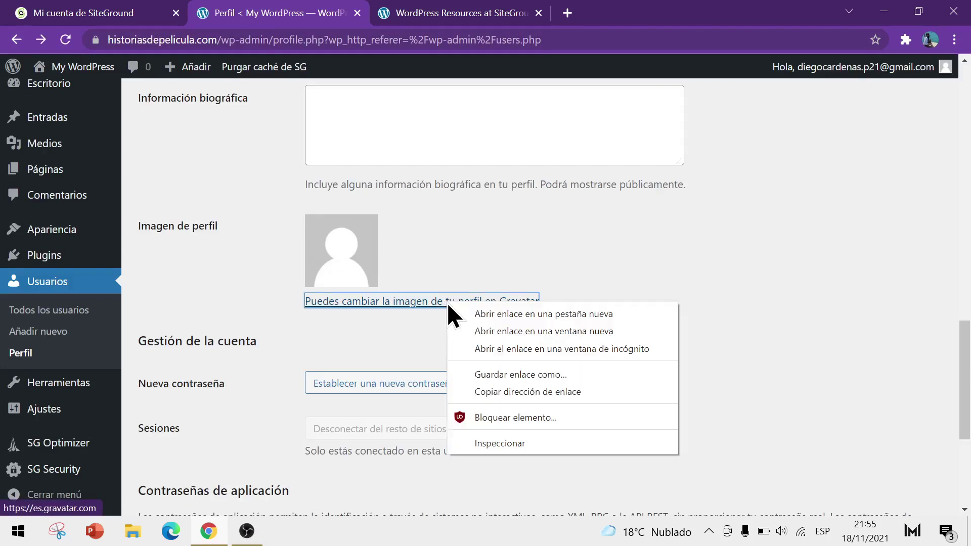
left_click(462, 314)
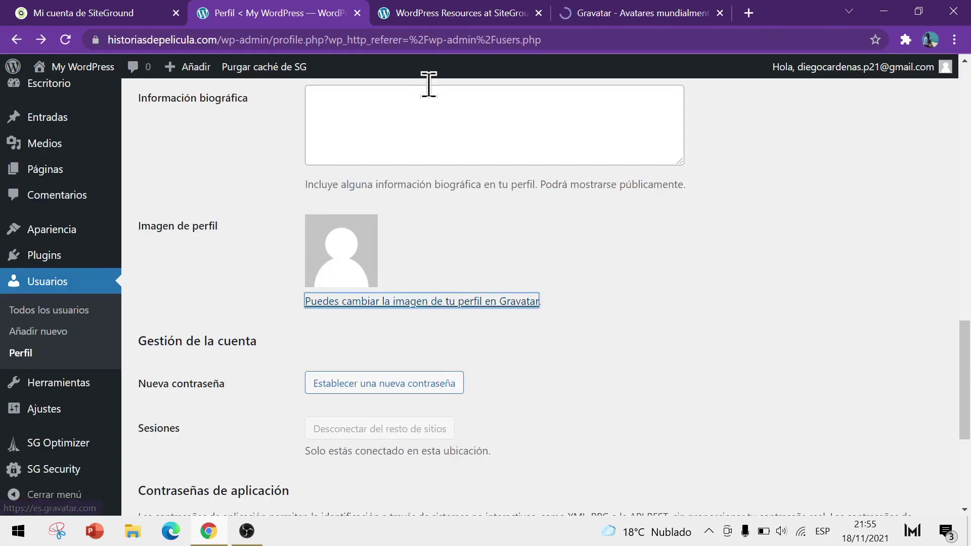
left_click(606, 12)
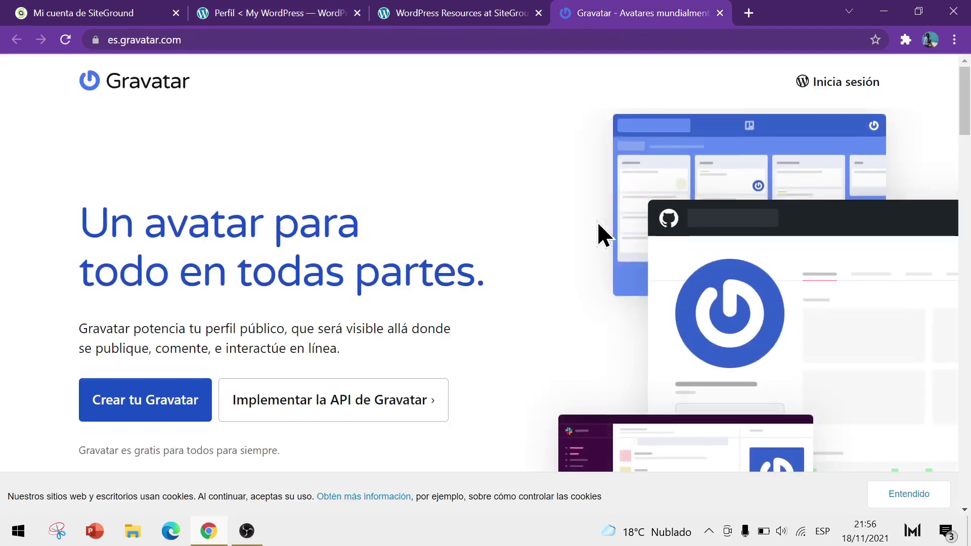
left_click(719, 20)
left_click(292, 12)
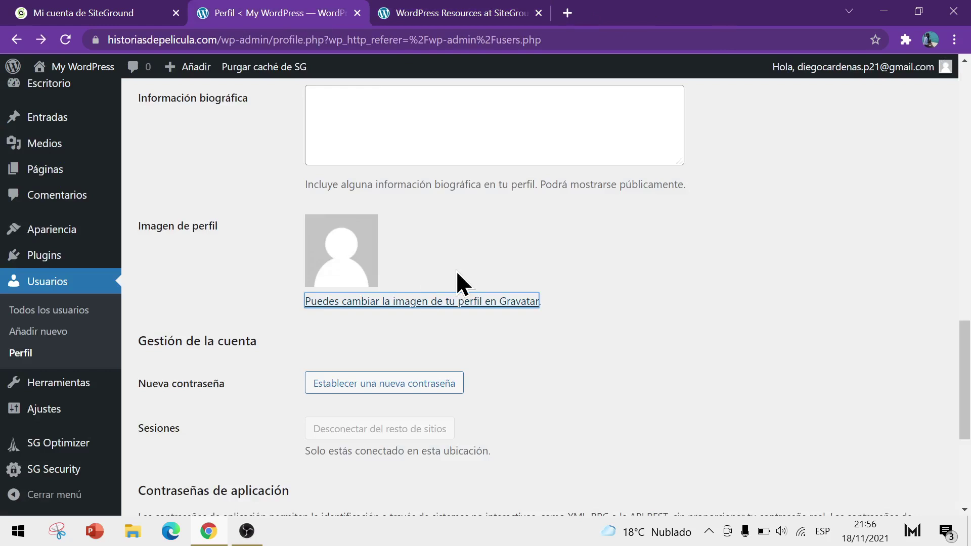
left_click(430, 269)
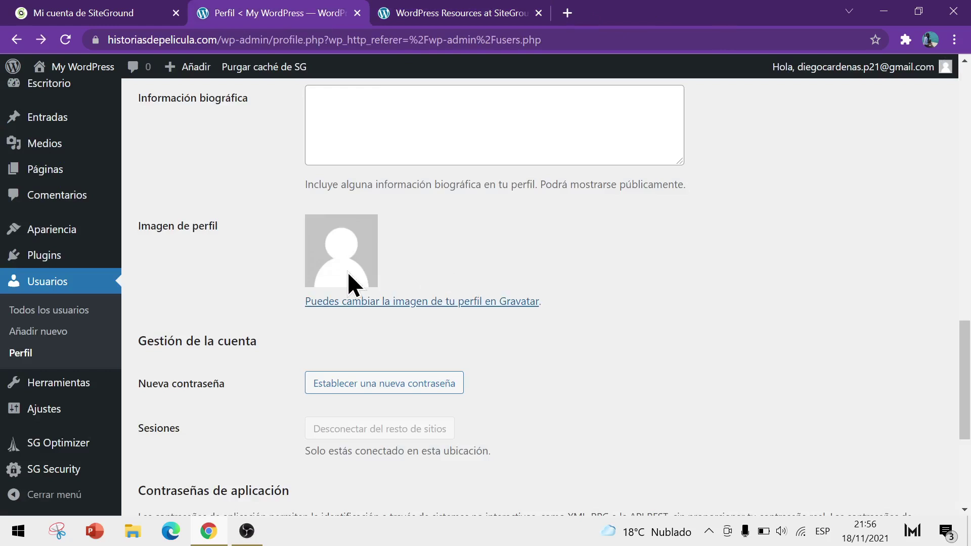
scroll(348, 272, "down", 1)
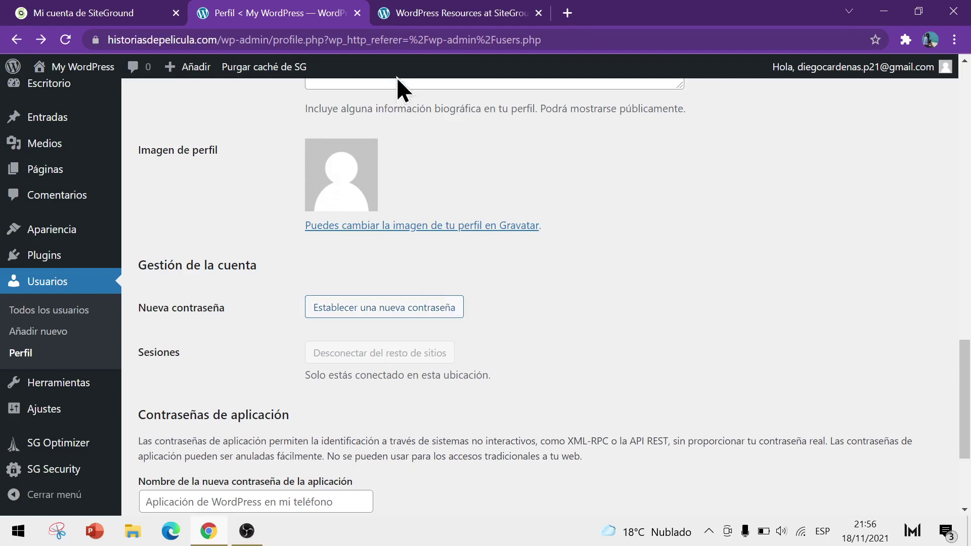
left_click(87, 4)
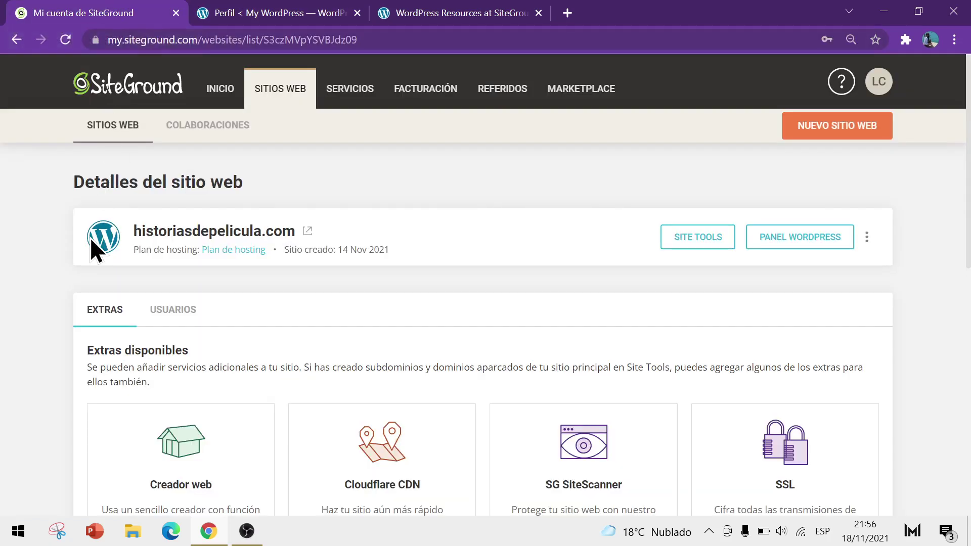
left_click(247, 4)
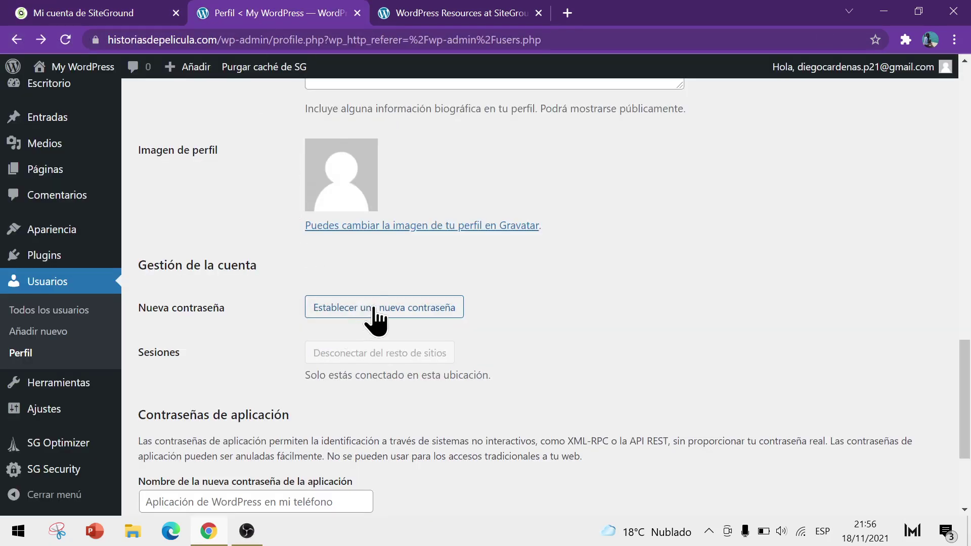
scroll(244, 321, "down", 3)
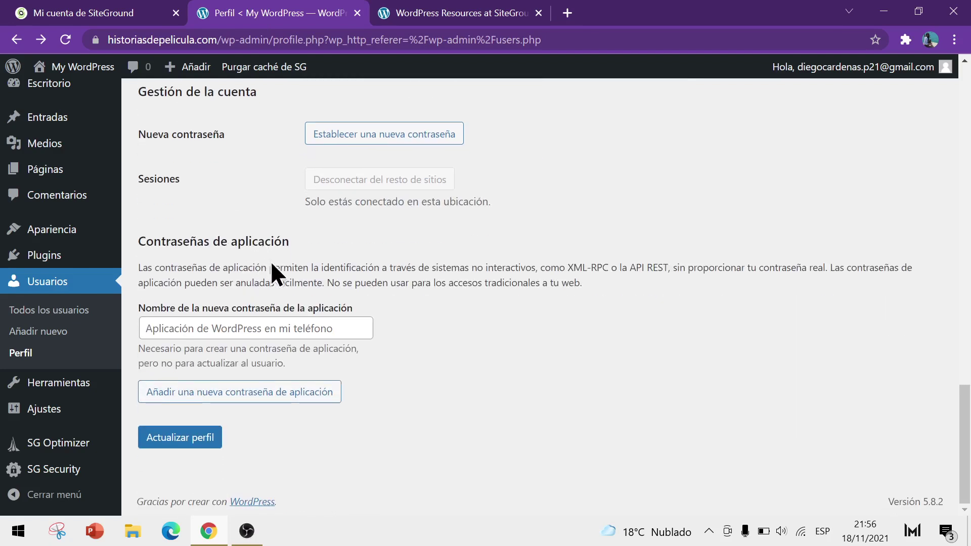
Step: Save the profile, then close the WordPress Resources page and return to the SiteGround account page
left_click(174, 440)
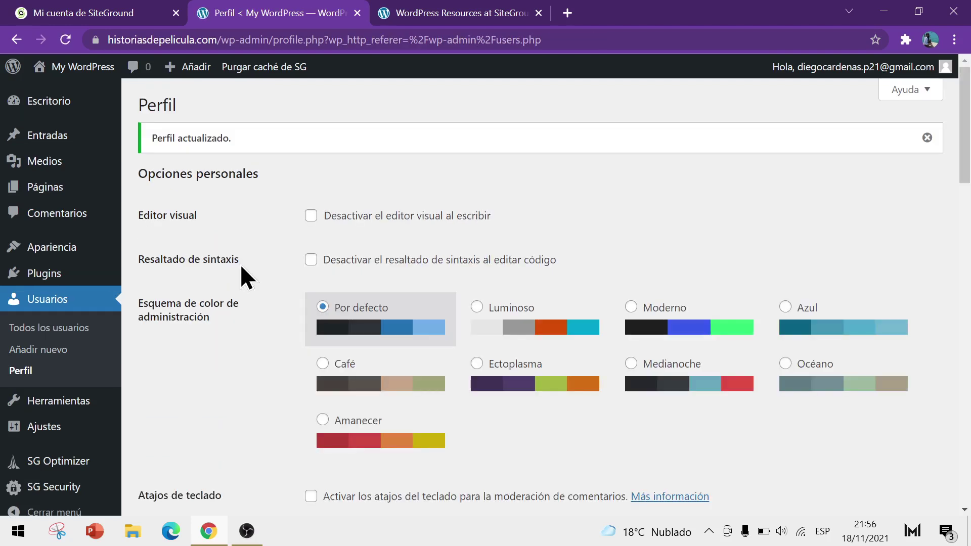
left_click(539, 13)
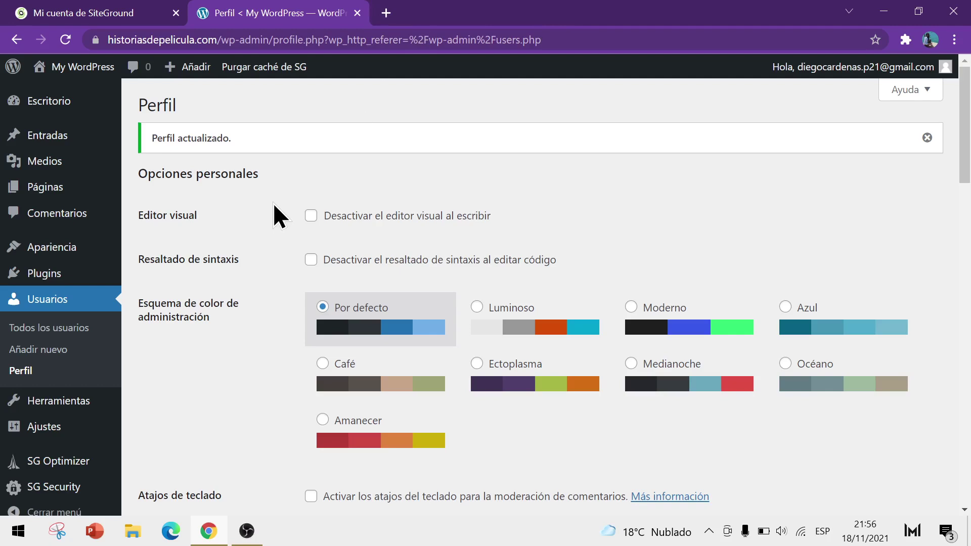
left_click(111, 2)
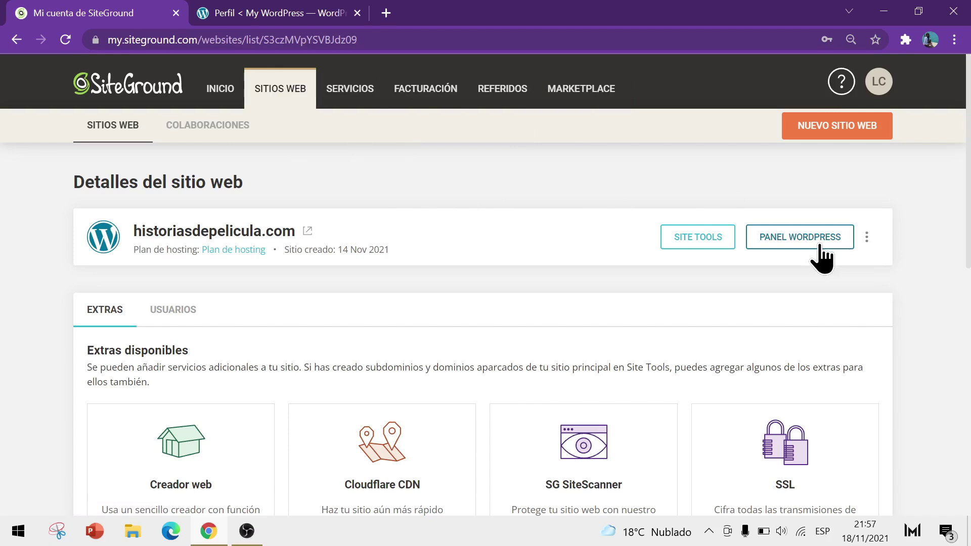
Step: On the profile page, set 'Mostrar este nombre públicamente' to the full first and last name and update the profile
left_click(311, 13)
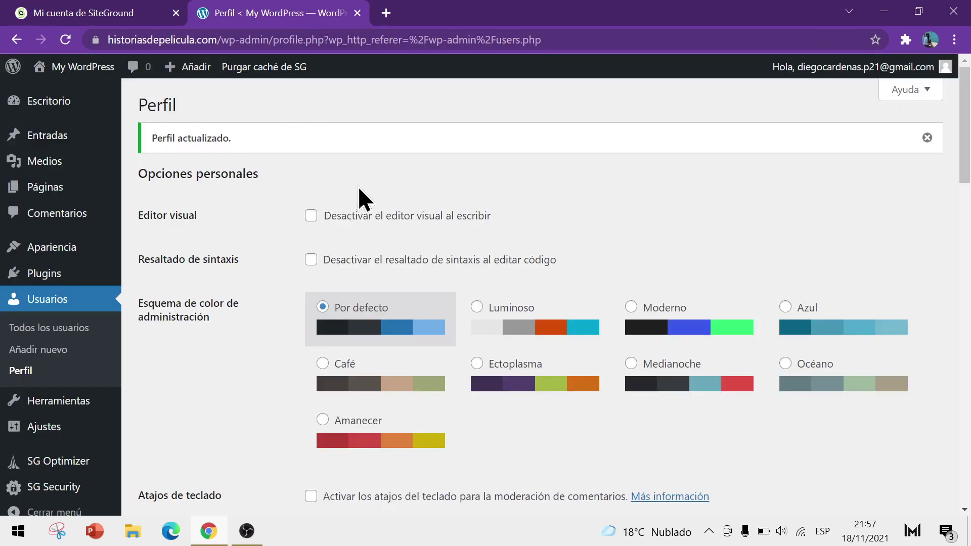
scroll(755, 152, "down", 10)
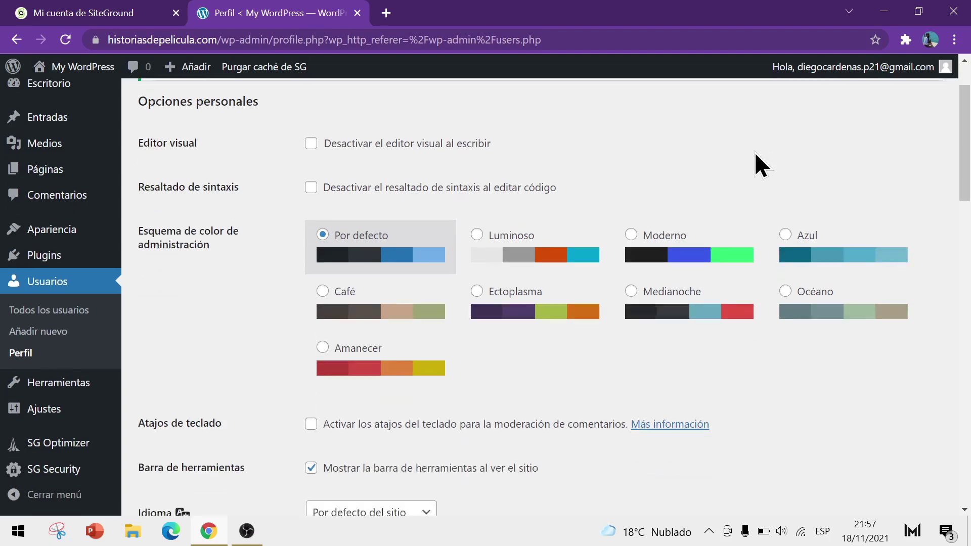
left_click(433, 330)
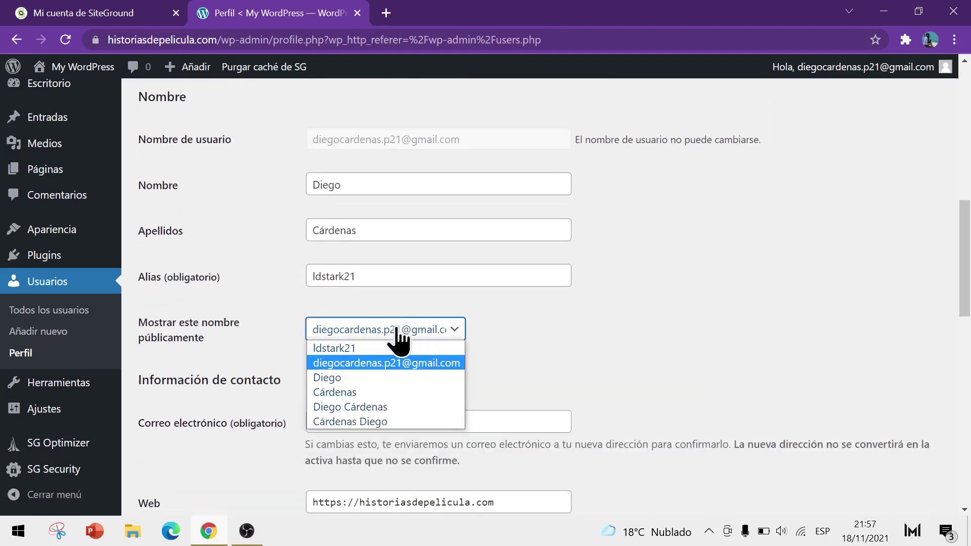
left_click(357, 402)
scroll(375, 378, "down", 1)
scroll(375, 377, "down", 10)
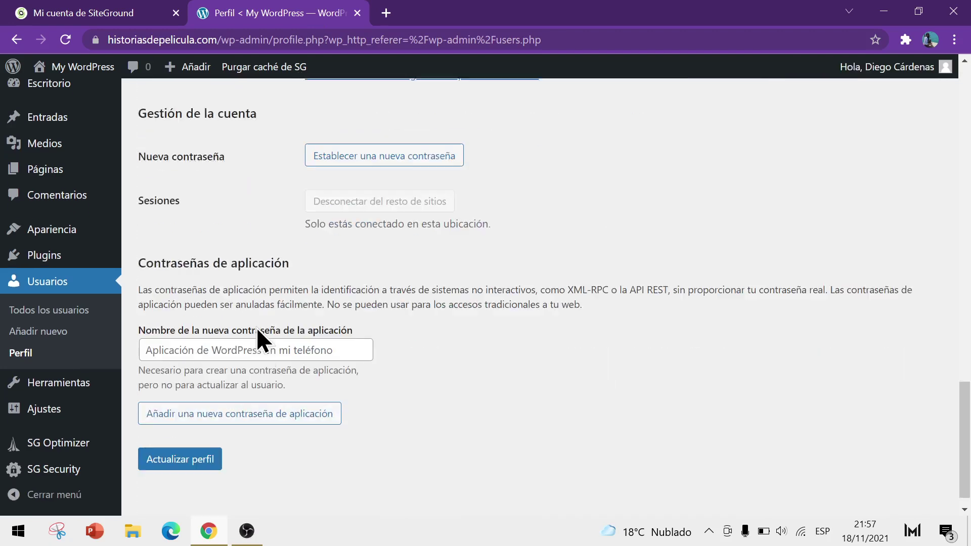
left_click(205, 438)
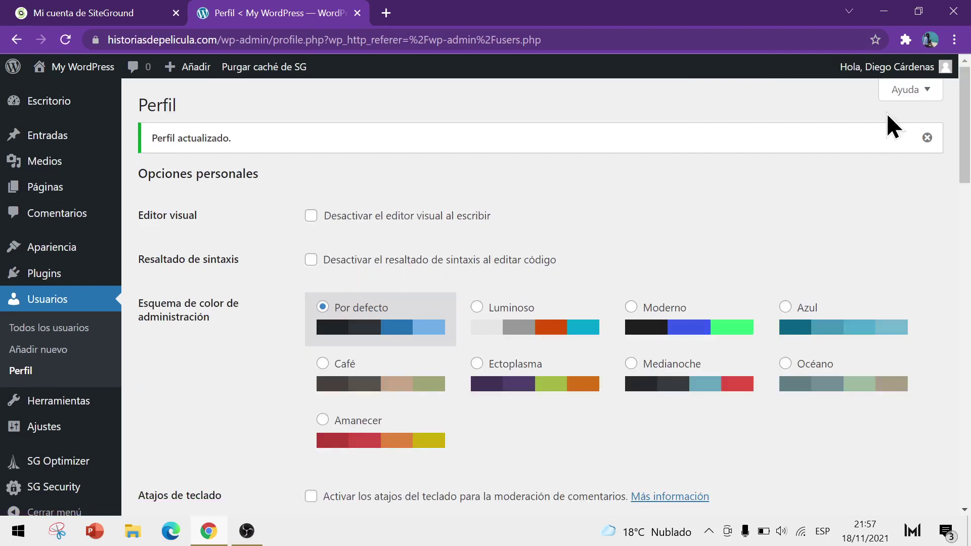
mouse_move(889, 74)
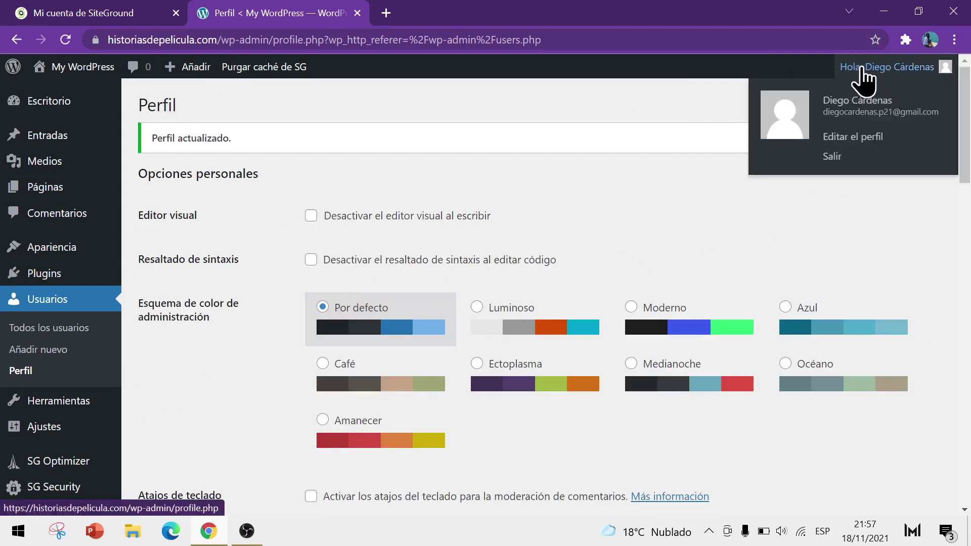
Step: Log out with Salir and load the site's public homepage by removing the login path from the URL
left_click(832, 157)
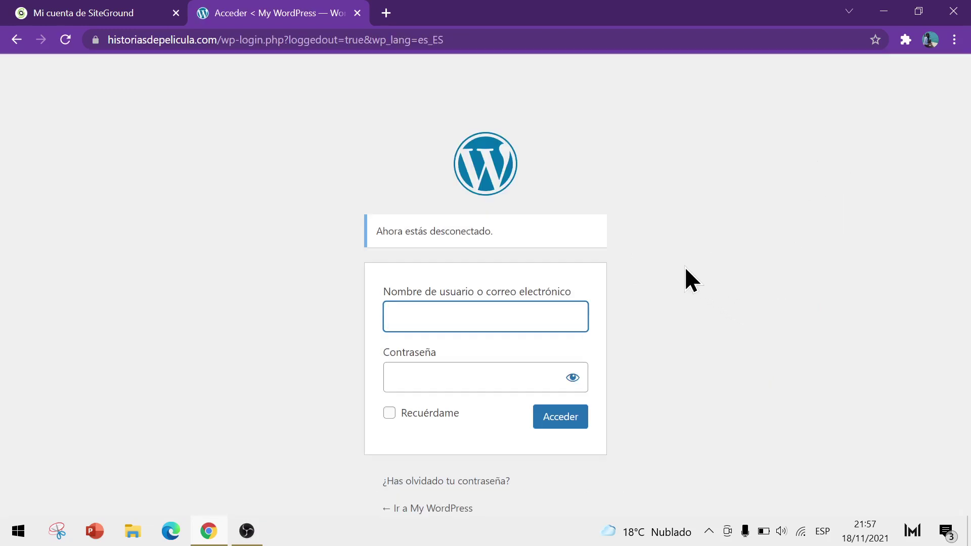
left_click_drag(219, 41, 617, 75)
key("BackSpace")
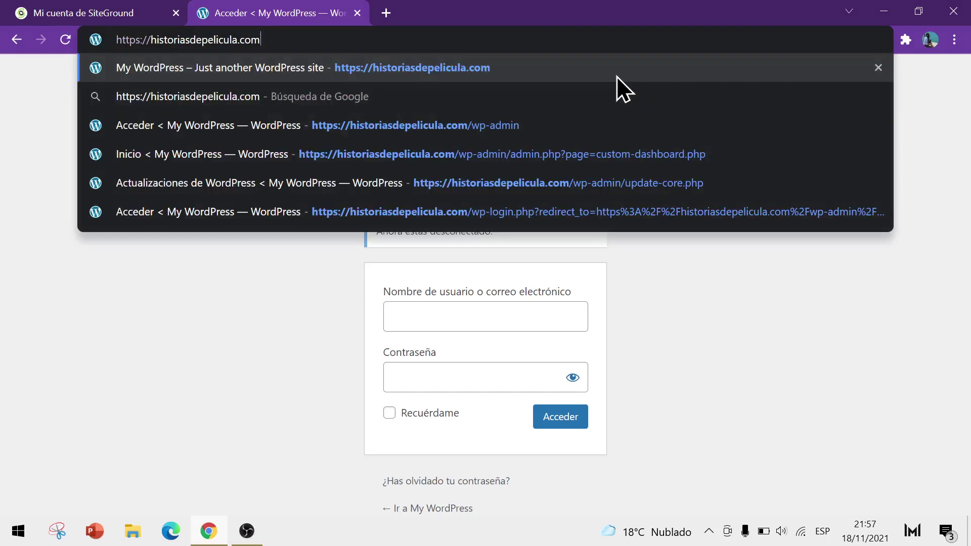
key("Return")
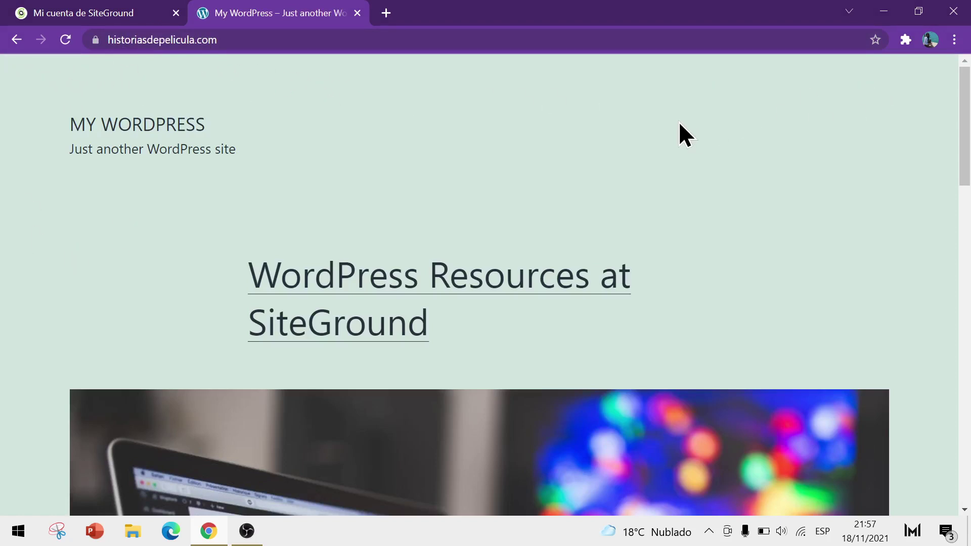
Step: Scroll through the My WordPress homepage, then return to the SiteGround account tab
scroll(679, 121, "down", 3)
scroll(679, 121, "down", 15)
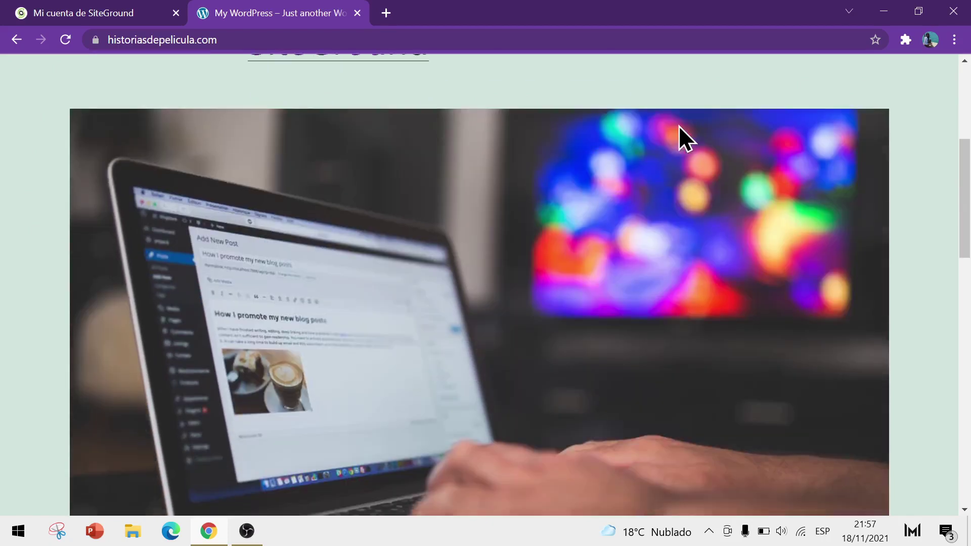
scroll(607, 190, "down", 5)
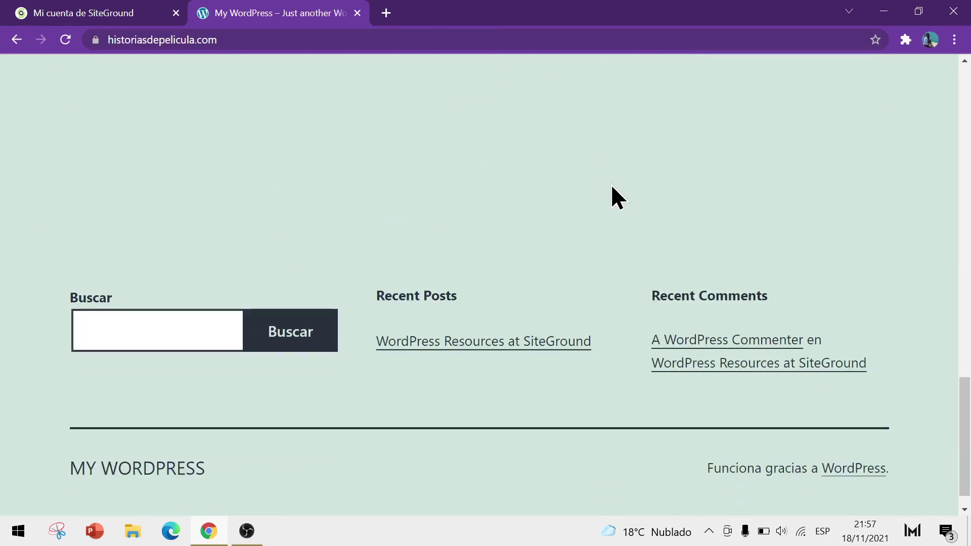
scroll(642, 202, "up", 6)
scroll(642, 197, "up", 17)
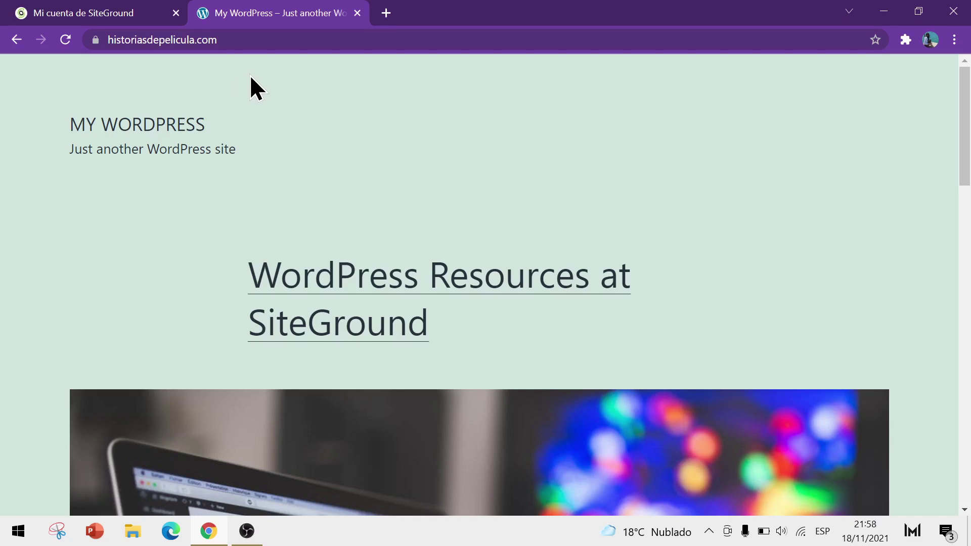
left_click(107, 14)
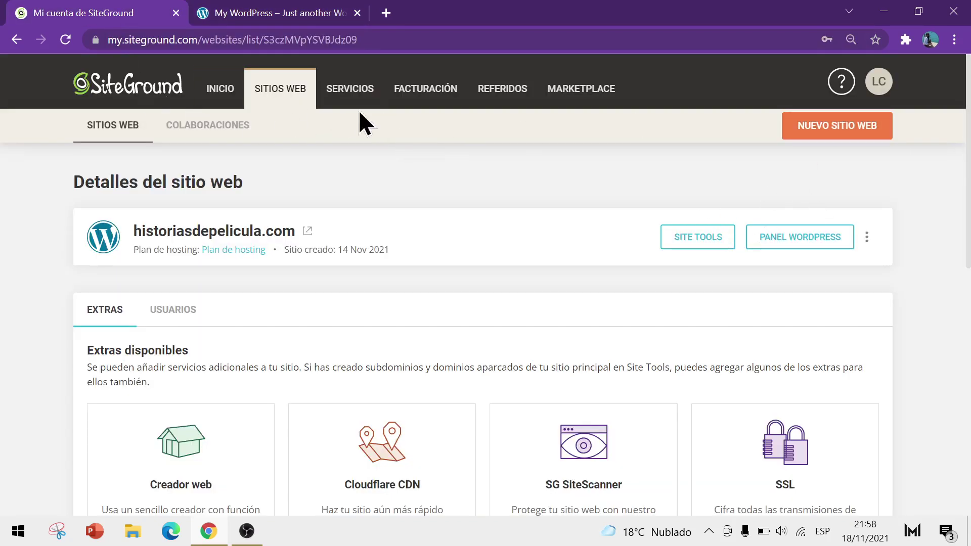
Step: Open the admin login page by appending /wp-admin to the site address
left_click(224, 4)
left_click(247, 39)
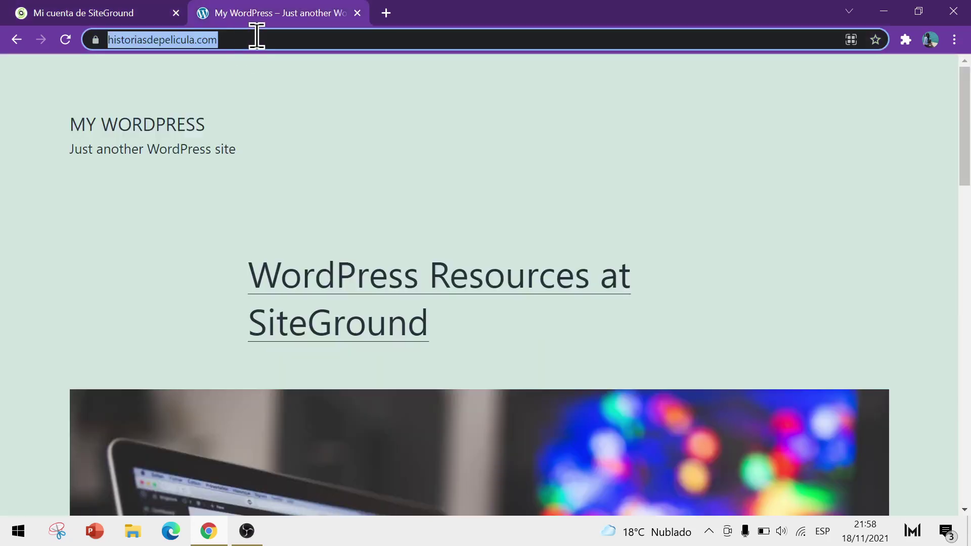
left_click(252, 39)
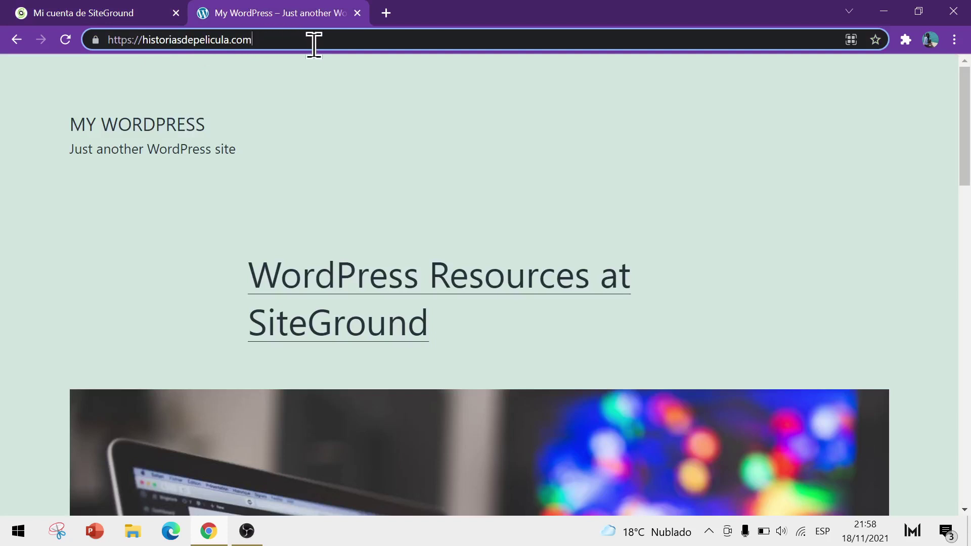
type("/")
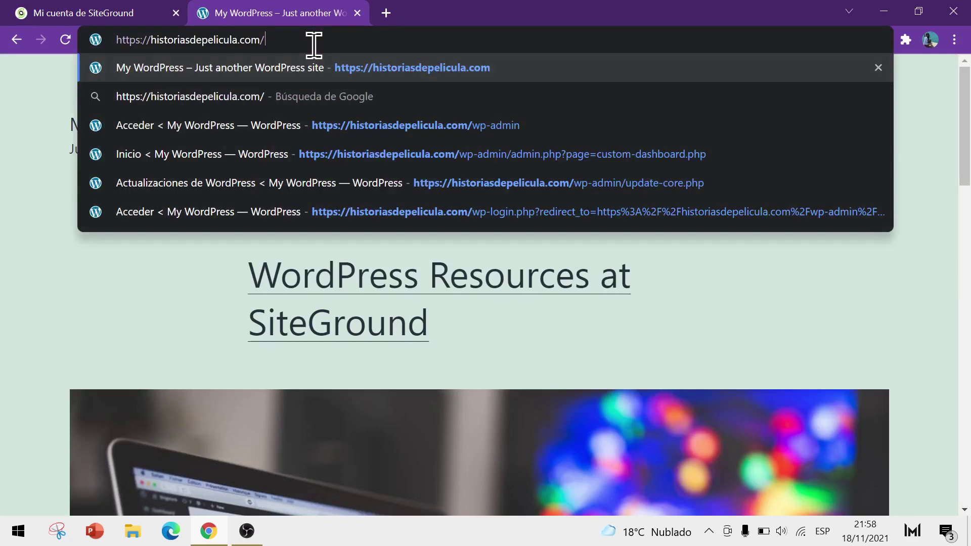
type("wp")
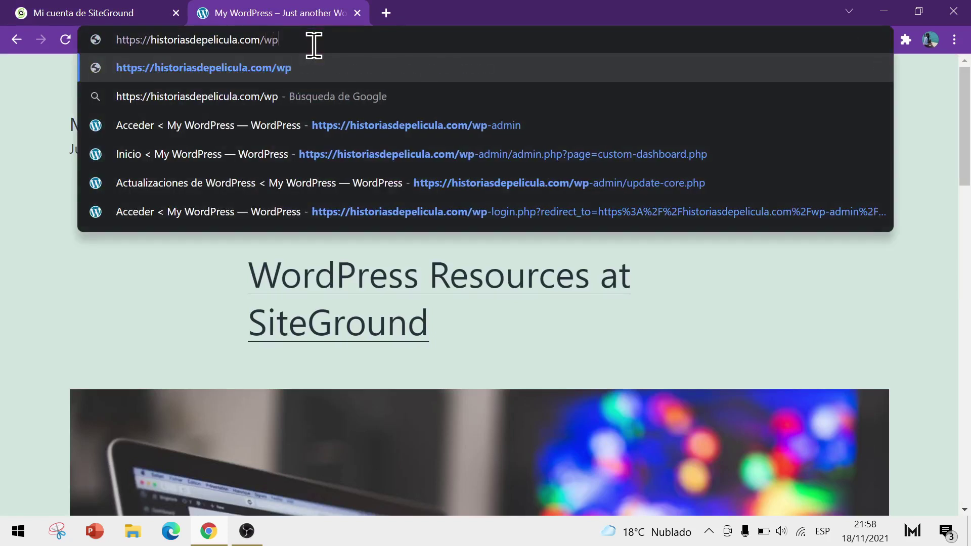
type("-admin")
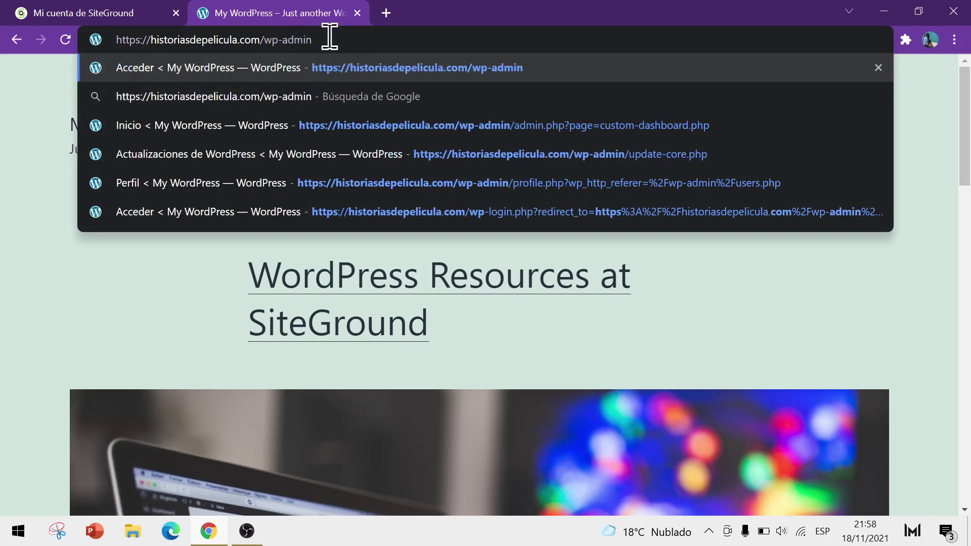
key("Return")
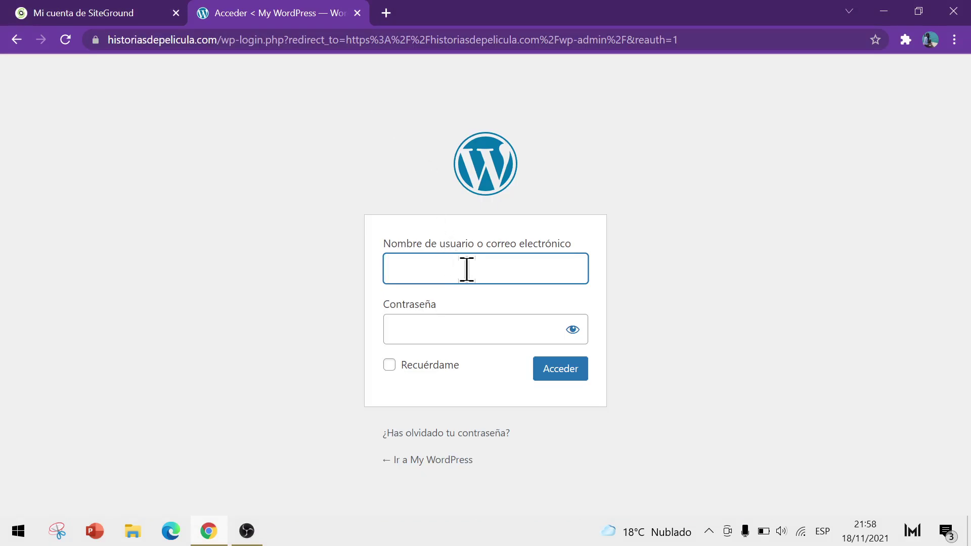
Step: Pick the saved username, enter the account password and sign in with Acceder
type("lucho")
key("BackSpace")
key("BackSpace")
key("BackSpace")
key("BackSpace")
key("BackSpace")
type("diego")
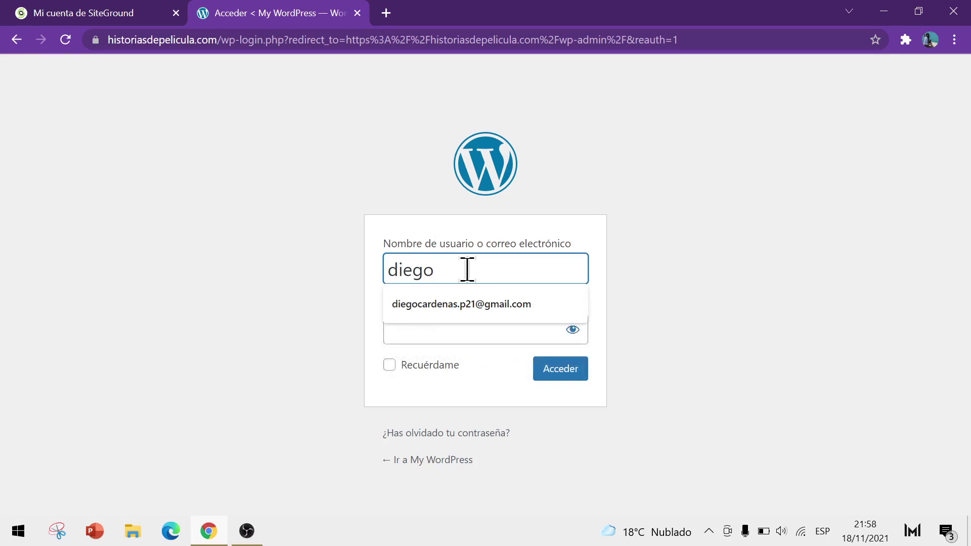
left_click(505, 313)
left_click(470, 321)
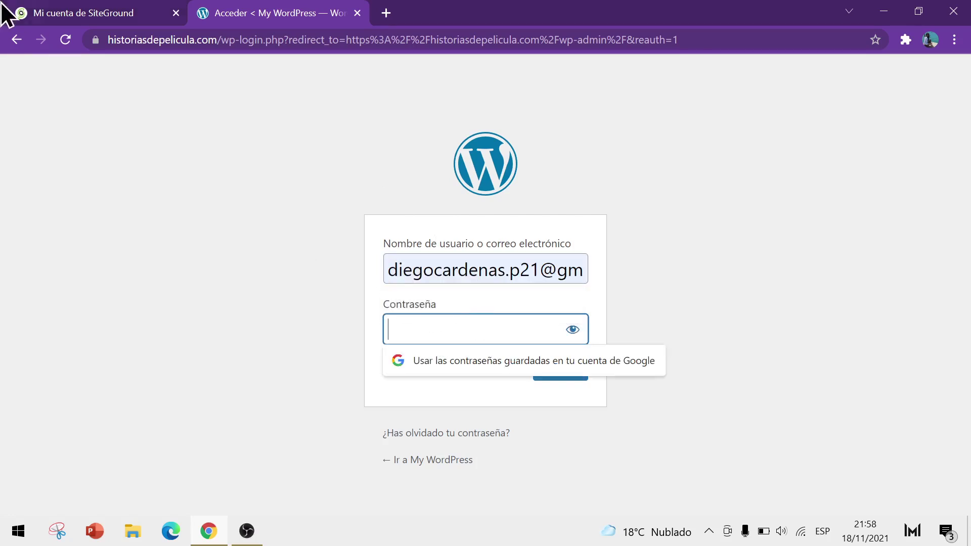
key("ctrl+shift+Tab")
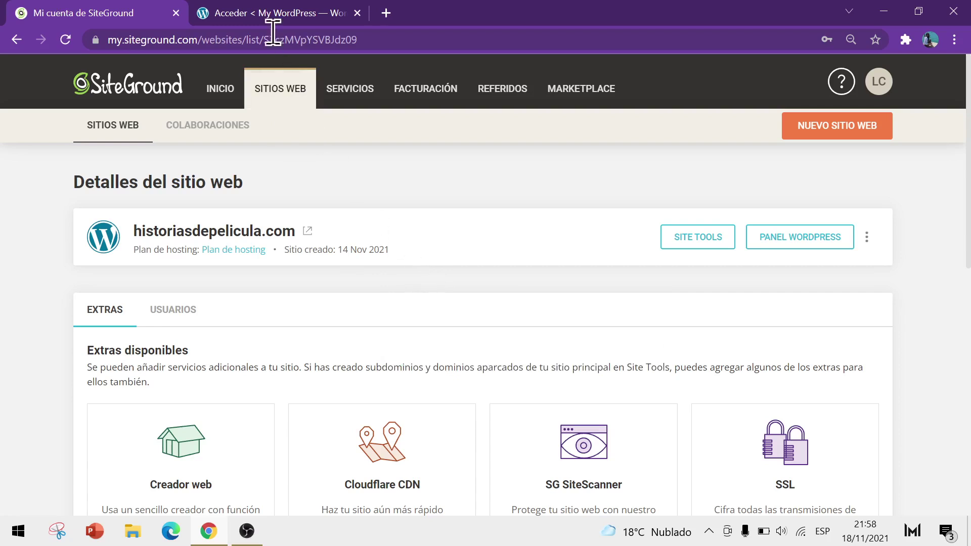
left_click(260, 15)
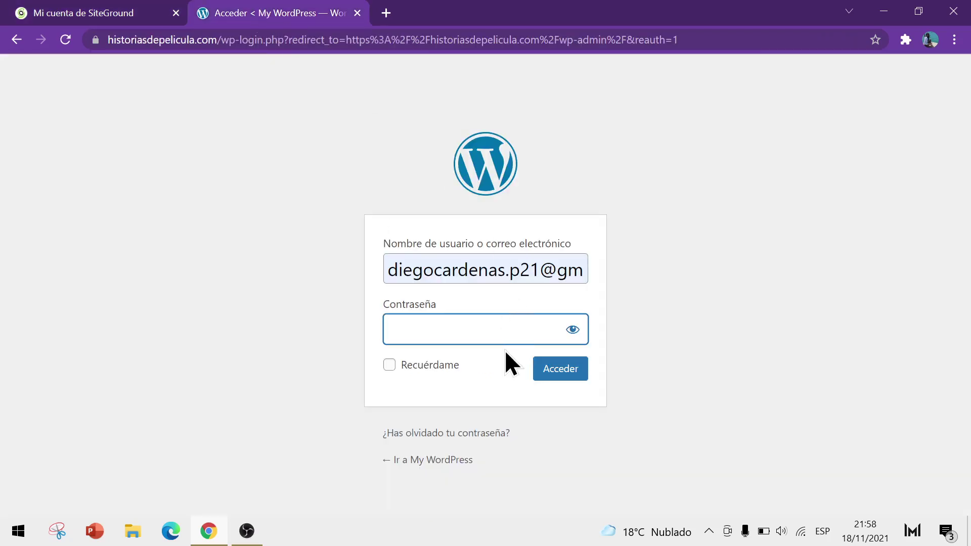
type("**********")
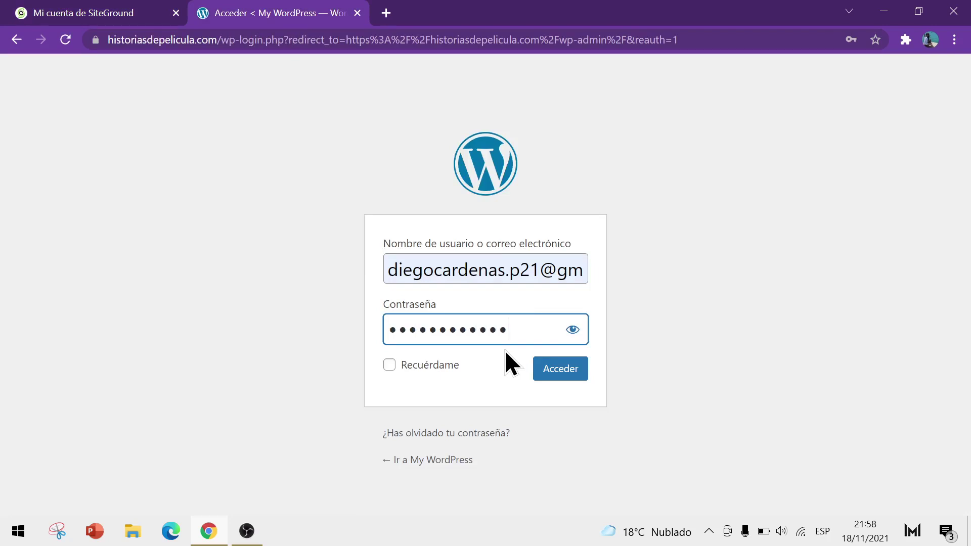
left_click(572, 375)
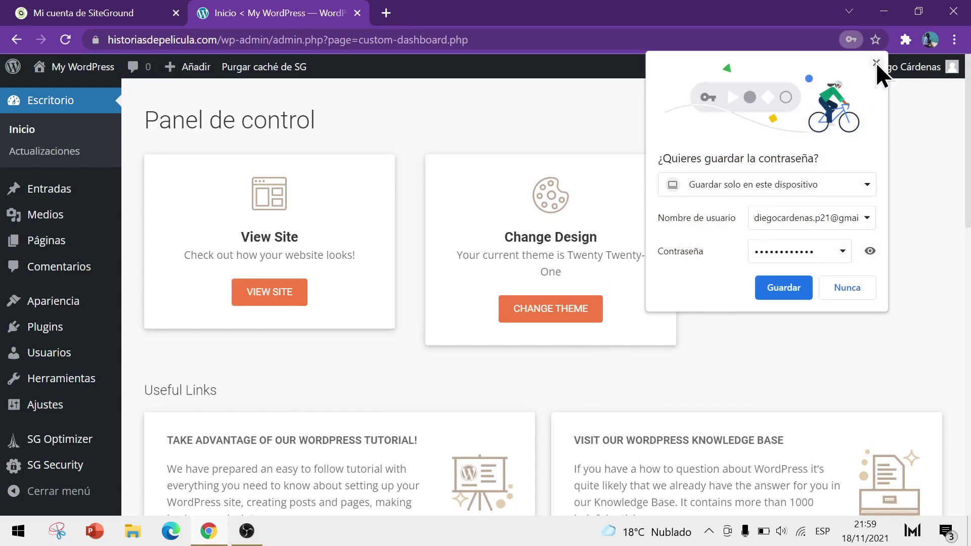
left_click(876, 63)
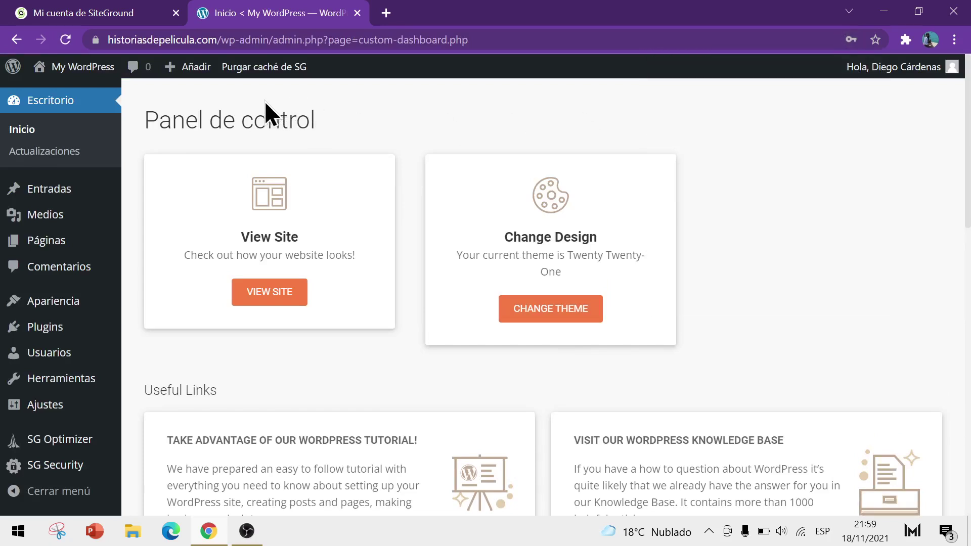
left_click(105, 14)
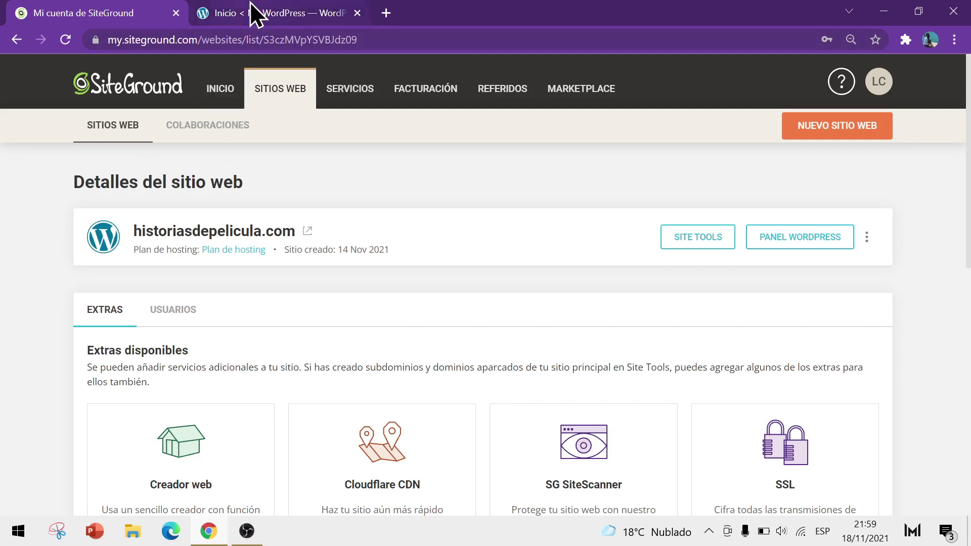
left_click(253, 11)
left_click_drag(278, 41, 95, 44)
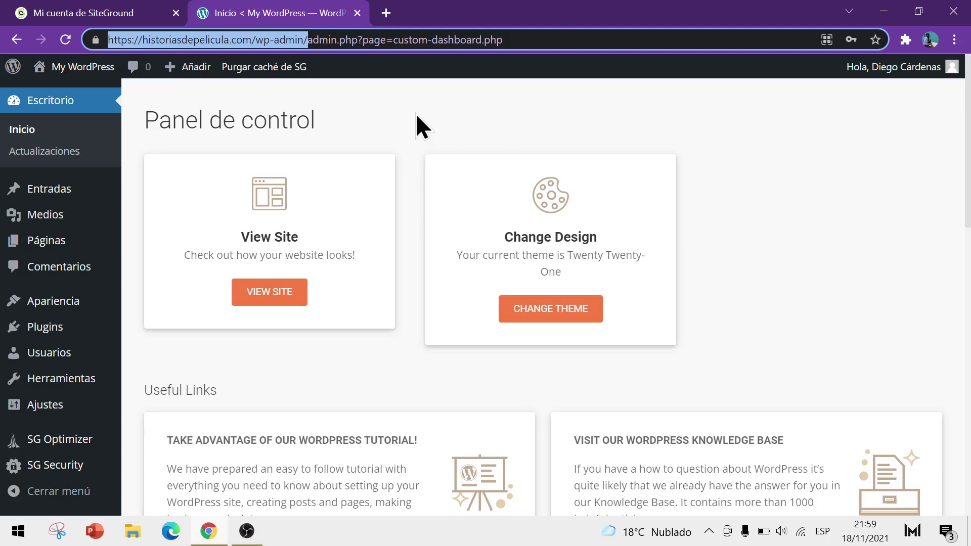
left_click(262, 40)
left_click_drag(256, 39, 302, 43)
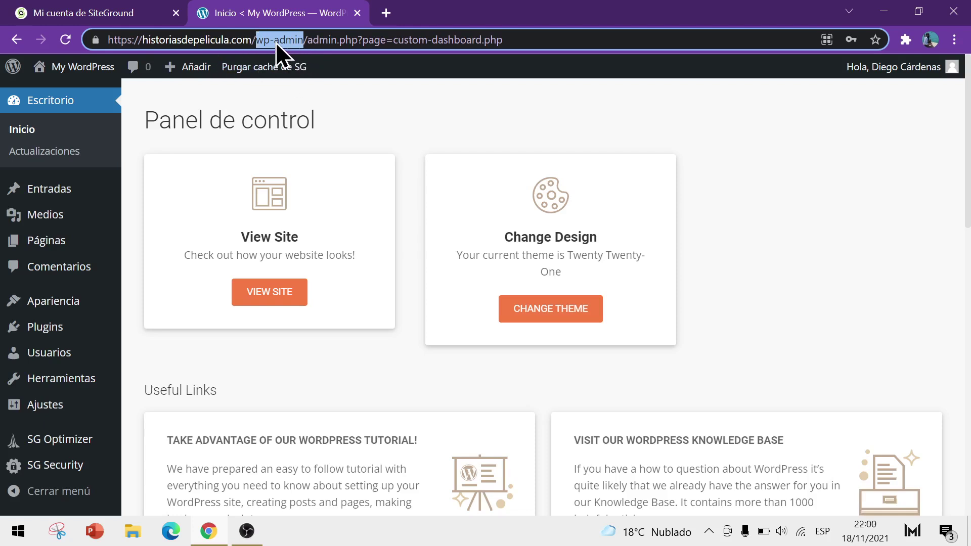
left_click(256, 40)
left_click_drag(303, 39, 257, 43)
key("Escape")
scroll(505, 121, "down", 4)
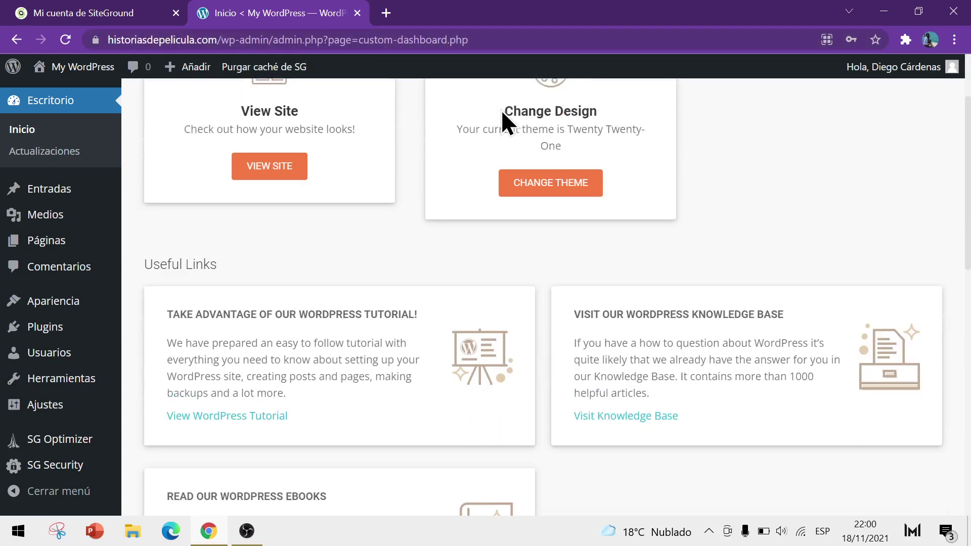
scroll(466, 141, "down", 10)
scroll(461, 152, "up", 15)
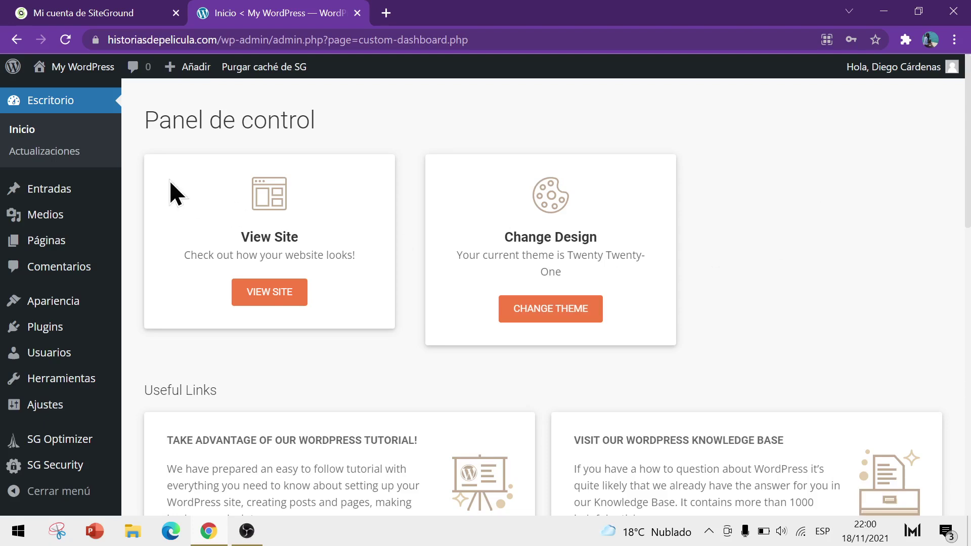
scroll(797, 251, "down", 3)
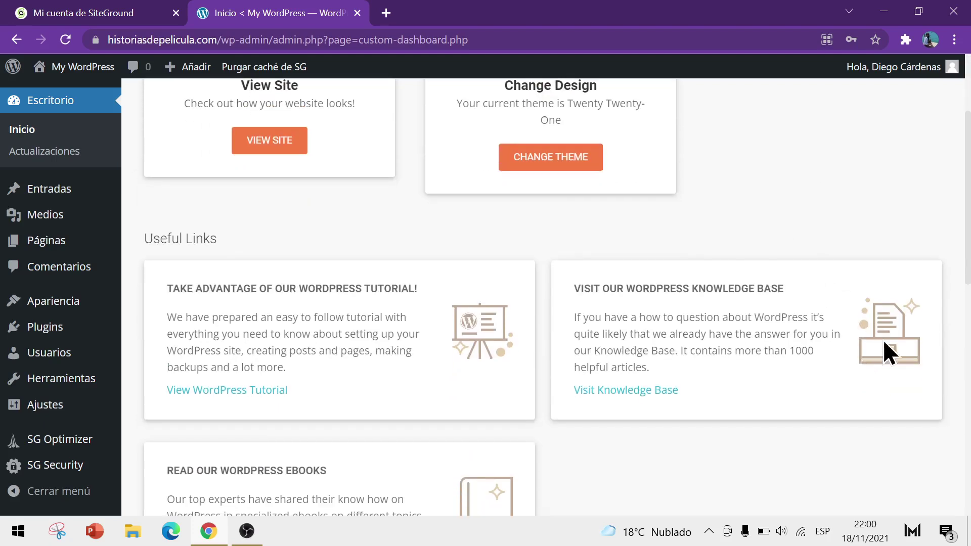
scroll(521, 252, "down", 10)
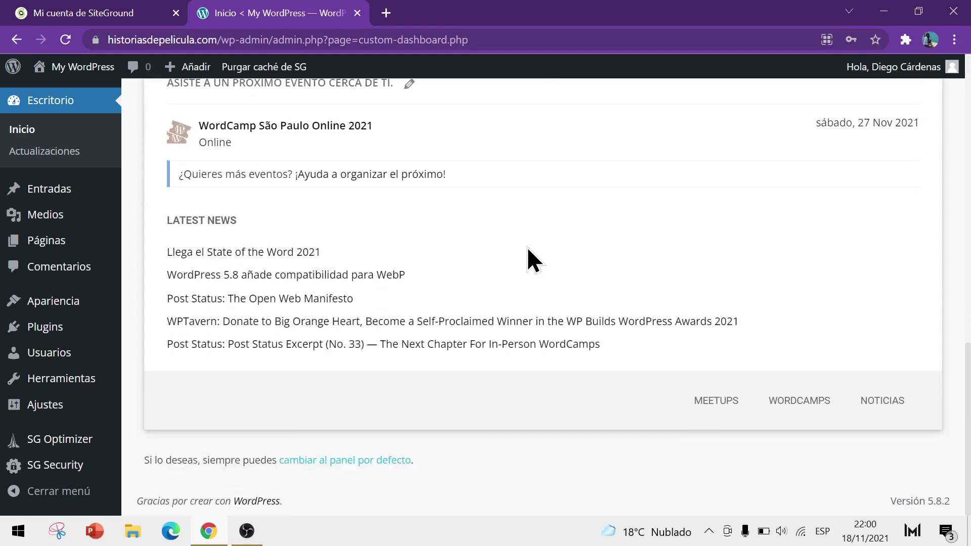
scroll(529, 258, "up", 10)
scroll(529, 273, "up", 2)
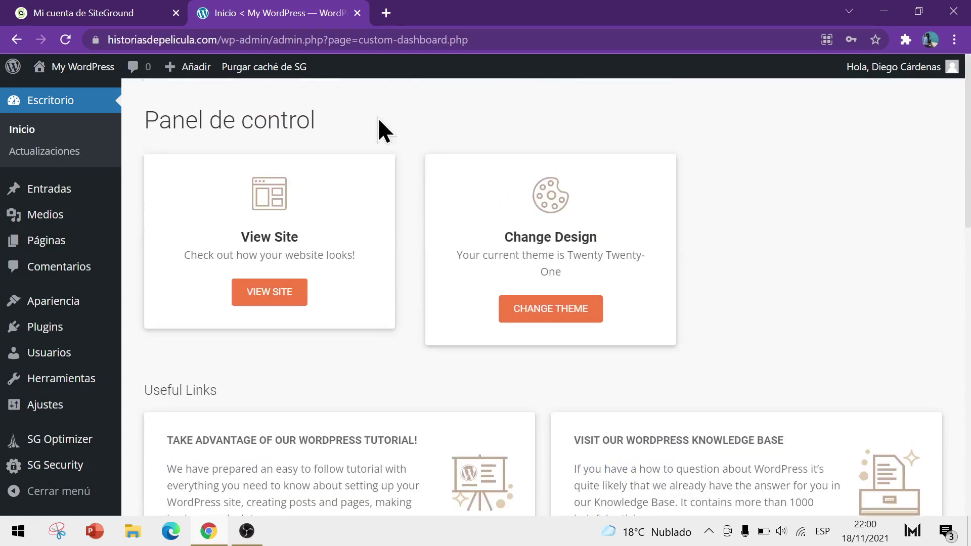
scroll(597, 172, "down", 9)
scroll(627, 189, "down", 6)
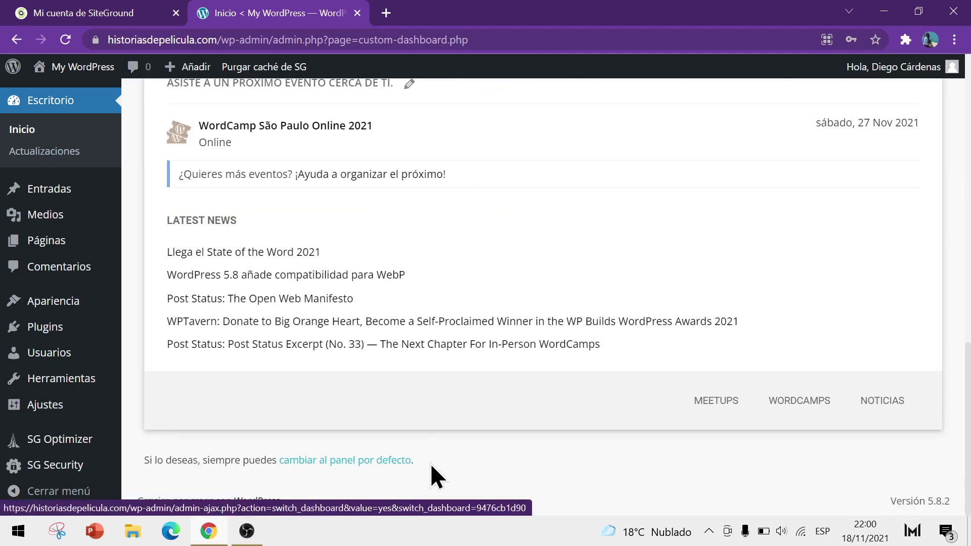
Step: Choose 'cambiar al panel por defecto' and scroll through the default Escritorio with its Bienvenido, Actividad and Borrador rápido widgets
left_click(375, 460)
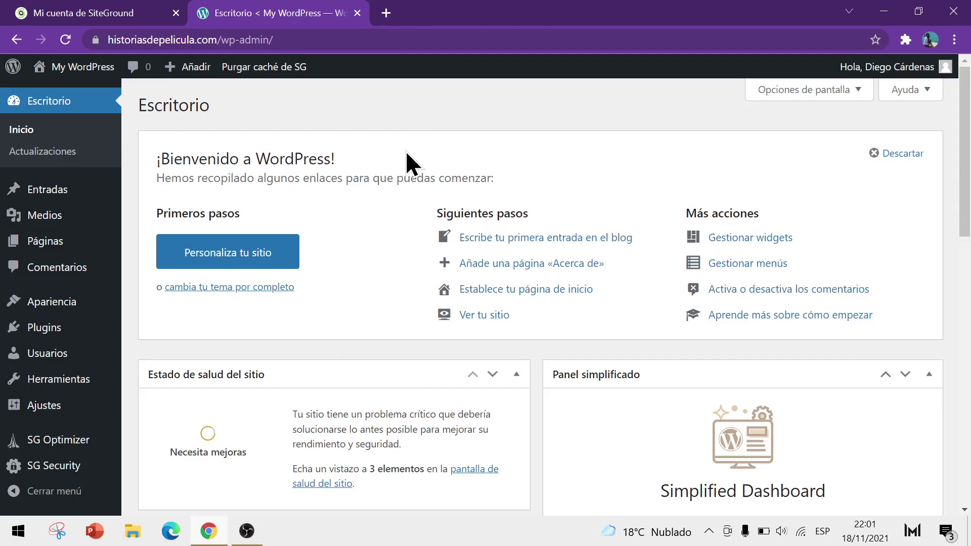
scroll(312, 138, "down", 8)
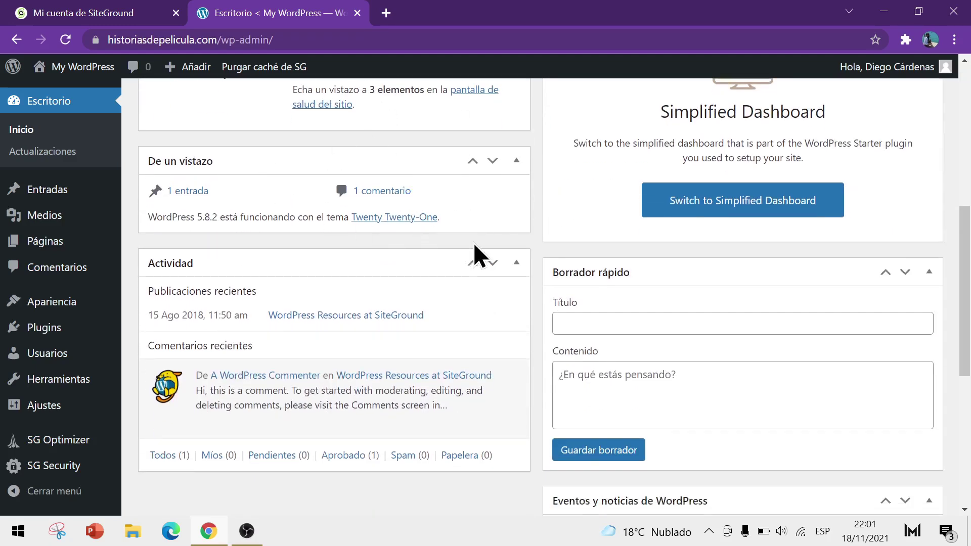
scroll(485, 253, "down", 3)
scroll(491, 248, "down", 6)
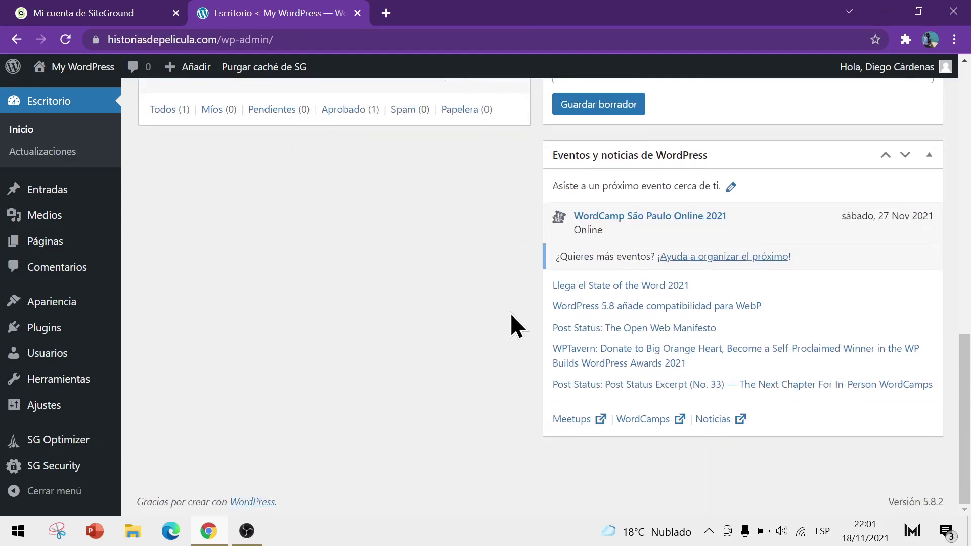
scroll(508, 307, "up", 15)
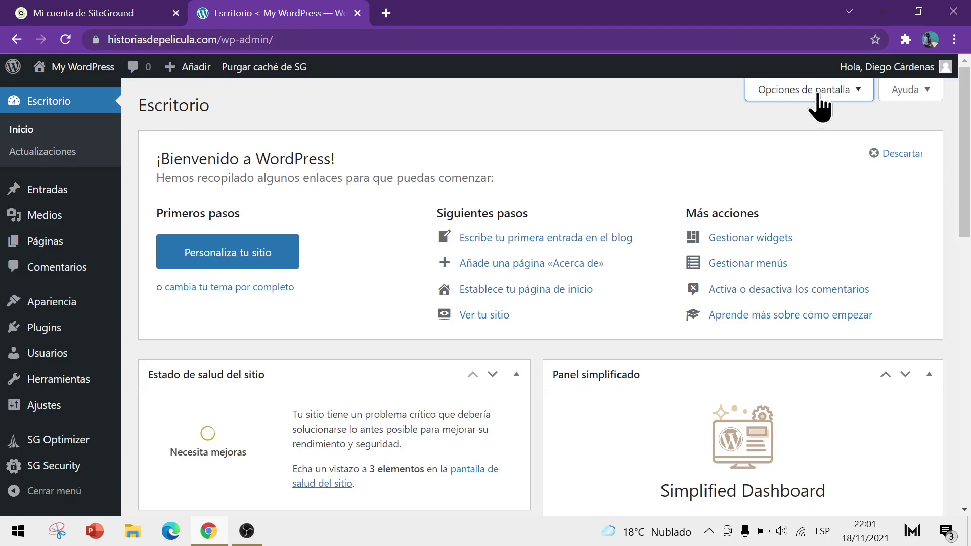
Step: In Opciones de pantalla, uncheck every dashboard box: Estado de salud, De un vistazo, Actividad, Panel simplificado, Borrador rápido, Bienvenido, Eventos
left_click(846, 97)
left_click(159, 171)
left_click(291, 171)
left_click(377, 171)
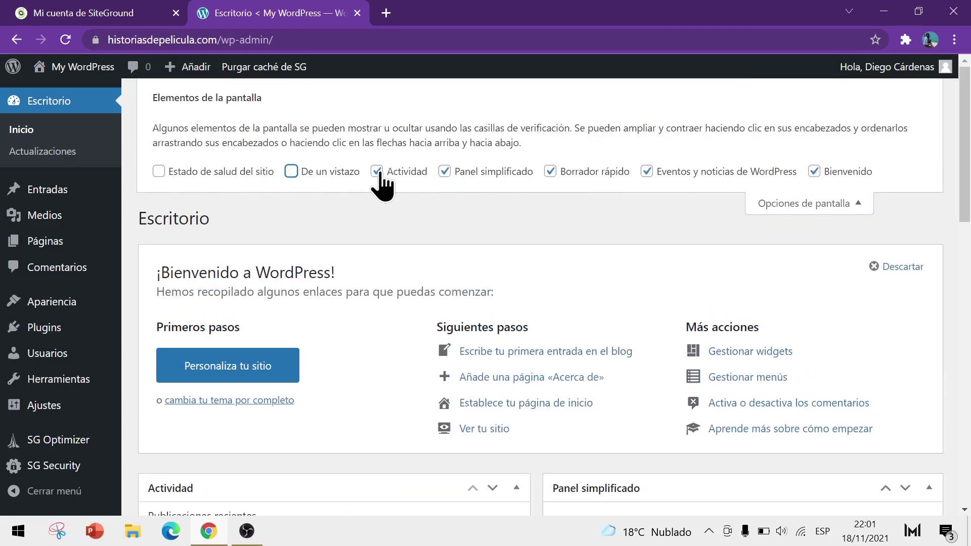
left_click(444, 171)
left_click(551, 172)
left_click(814, 172)
left_click(647, 171)
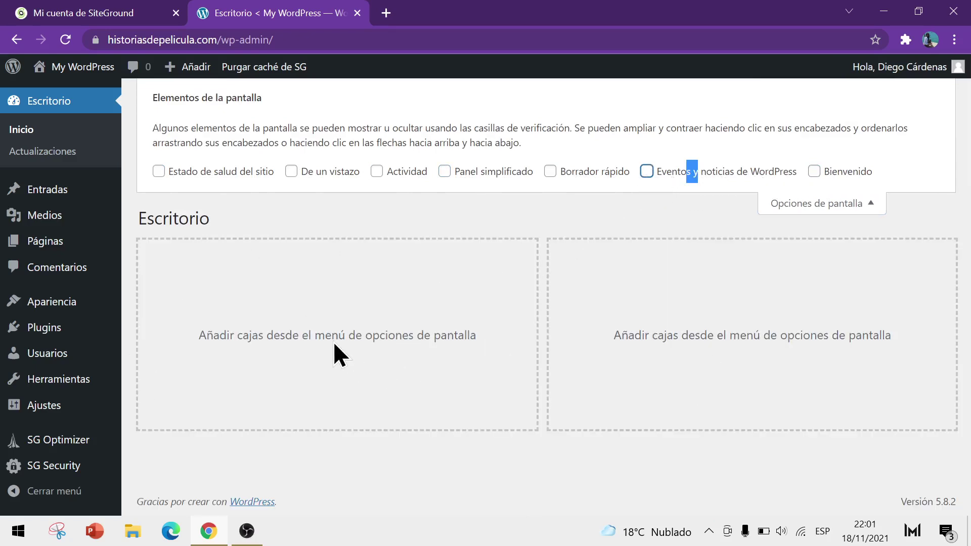
left_click(237, 181)
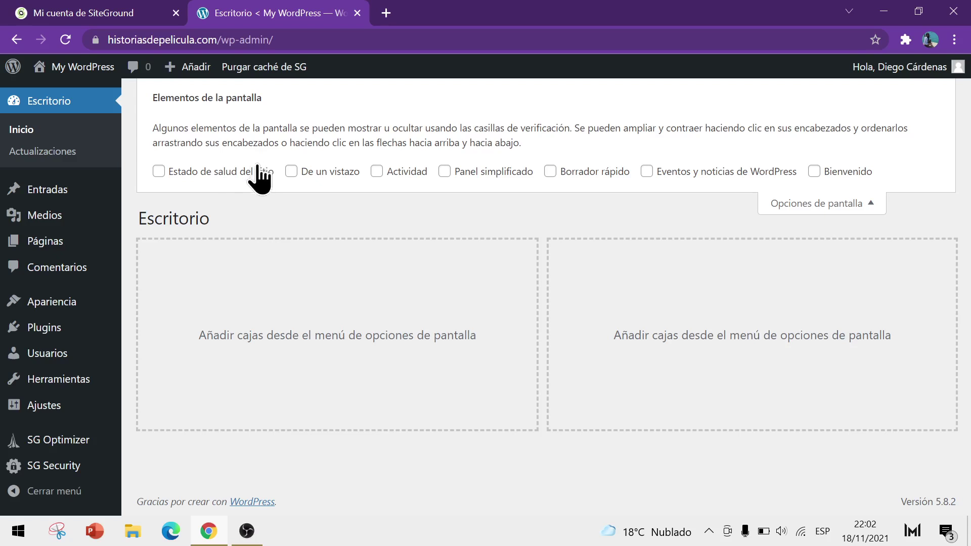
Step: Re-enable Estado de salud del sitio and Actividad, and drag Actividad into the right column
left_click(158, 171)
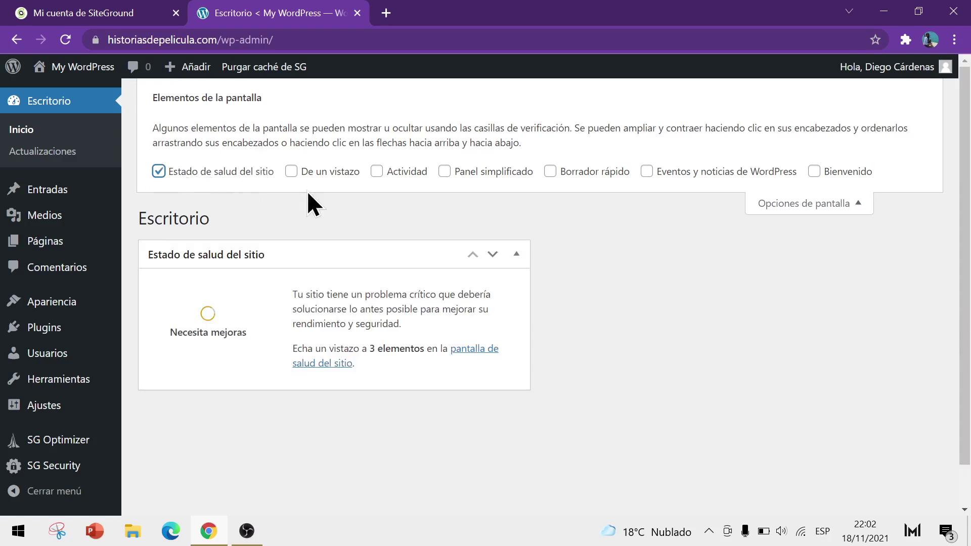
left_click(376, 171)
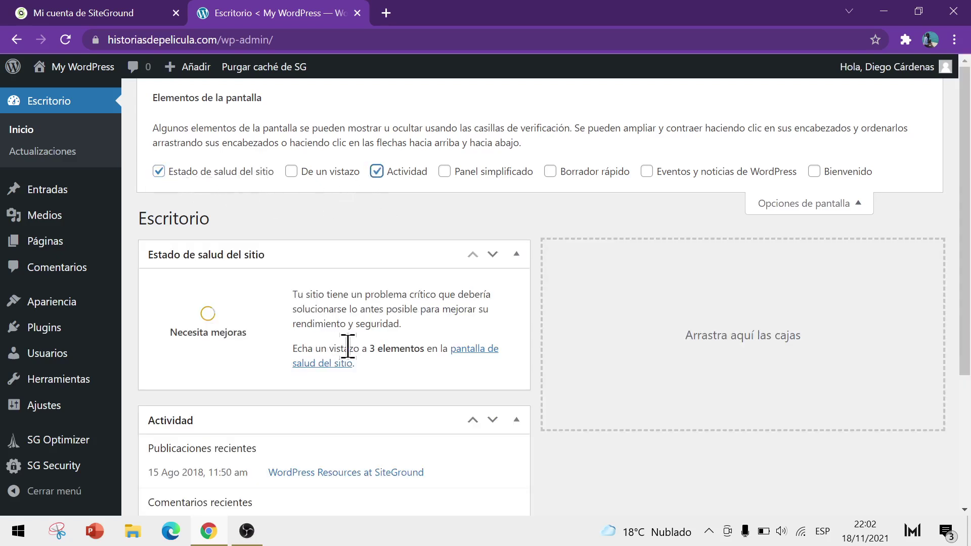
left_click_drag(278, 418, 701, 253)
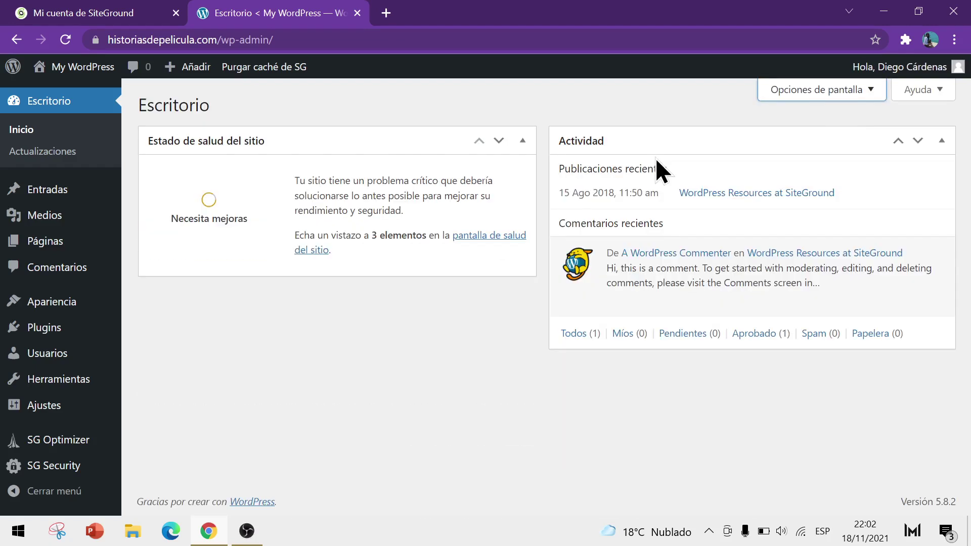
Step: Toggle Panel simplificado on and off again in Opciones de pantalla, then close the panel
left_click(848, 94)
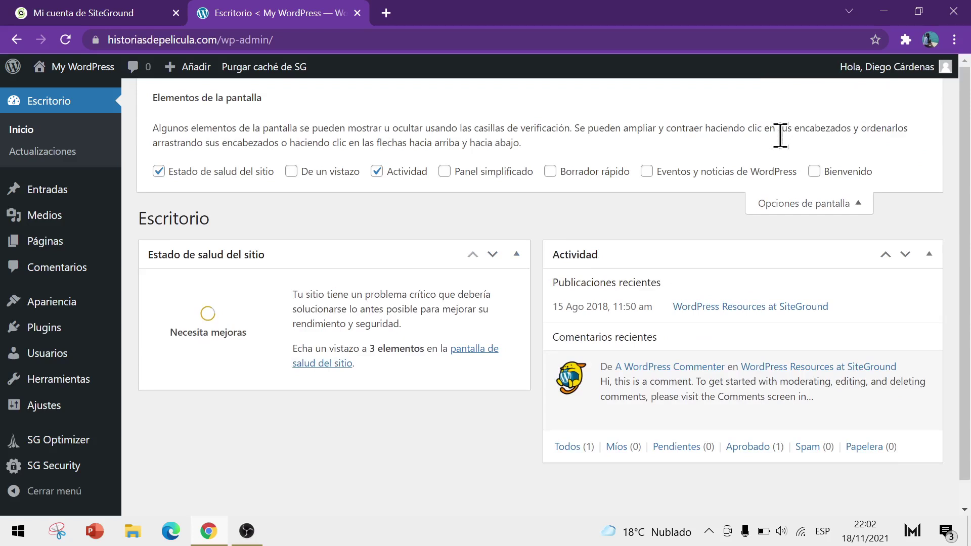
left_click(446, 173)
scroll(596, 242, "down", 2)
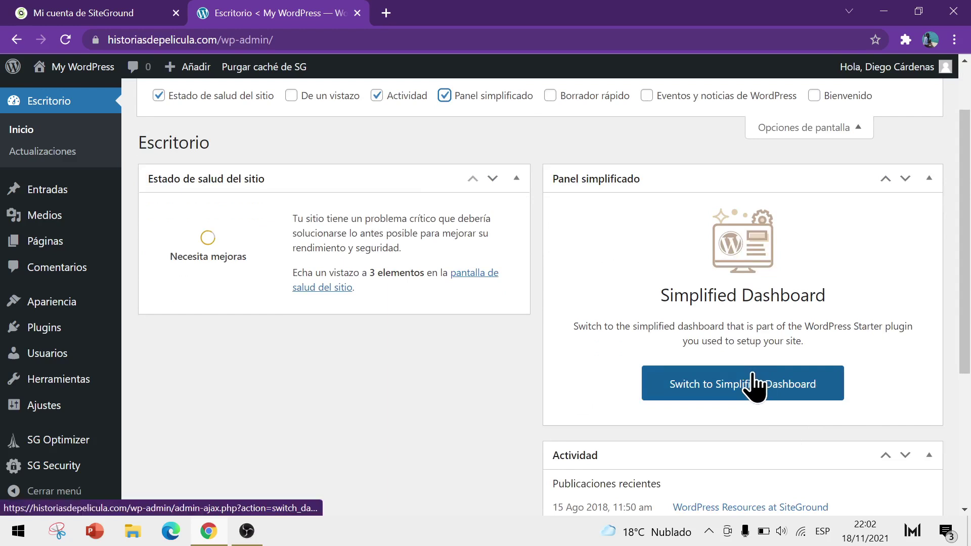
scroll(586, 341, "up", 2)
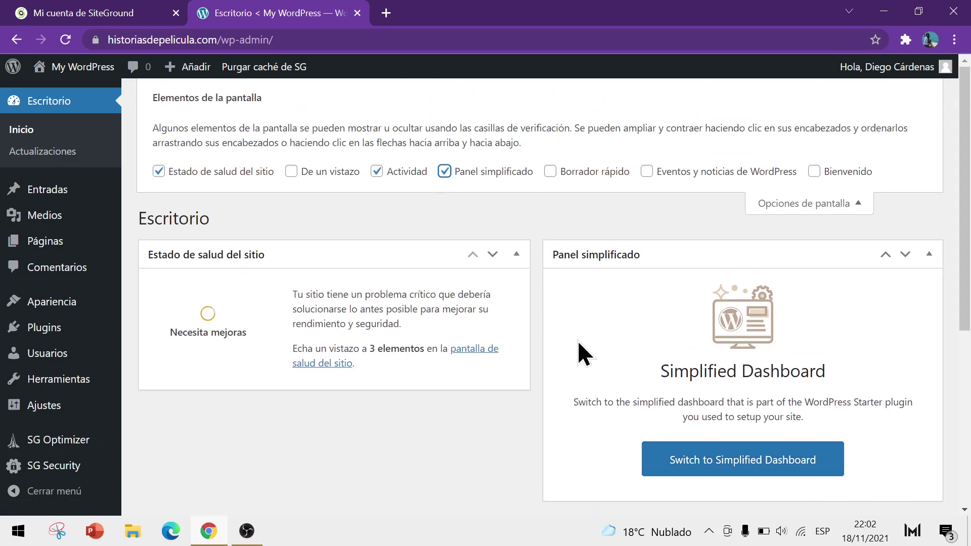
left_click(444, 171)
left_click(855, 205)
Step: Drag Actividad into the left column and Estado de salud del sitio into the right column
left_click_drag(731, 138, 332, 286)
left_click_drag(321, 141, 719, 180)
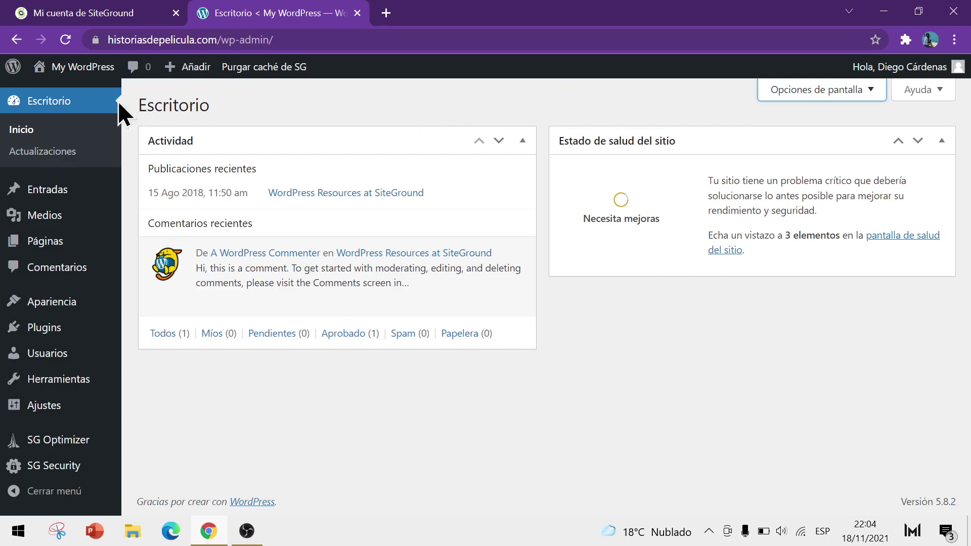
mouse_move(86, 71)
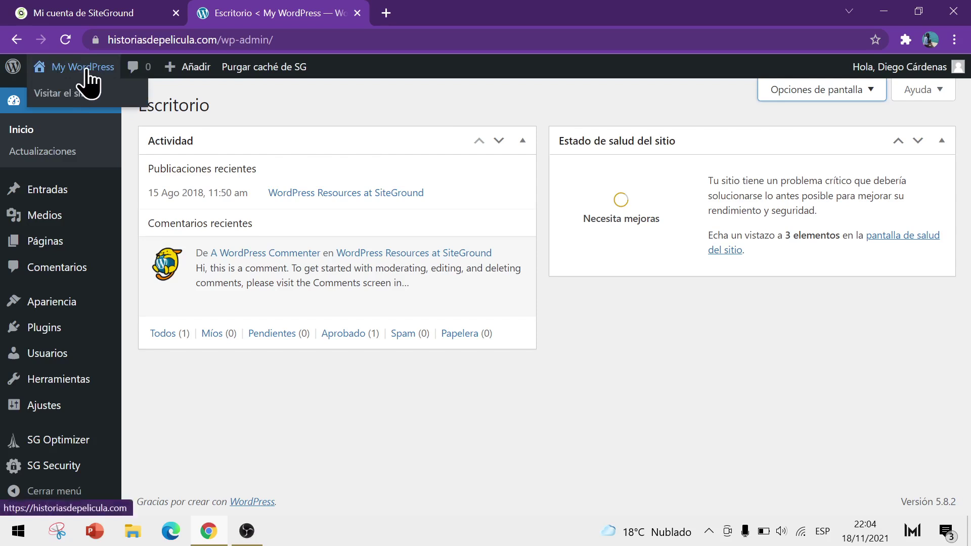